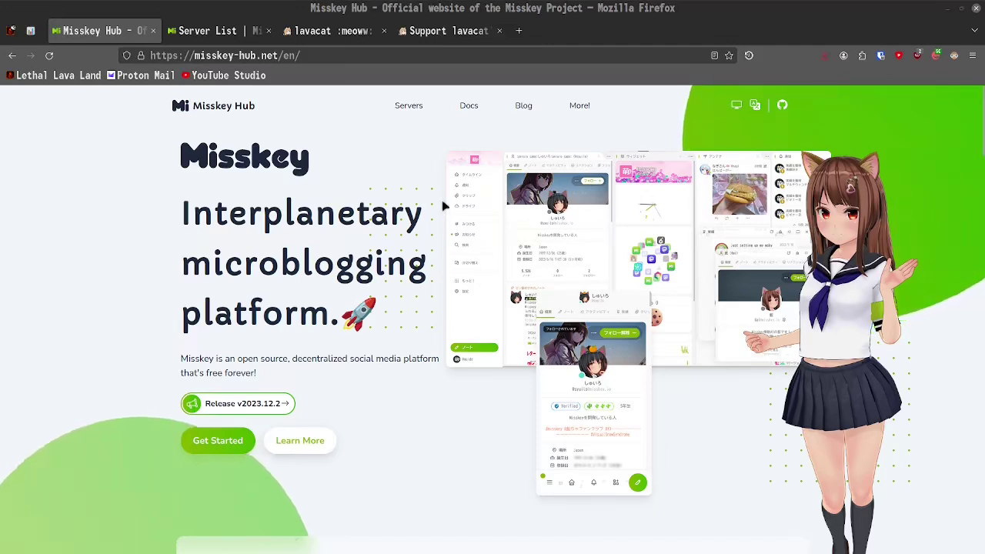
pyautogui.click(323, 32)
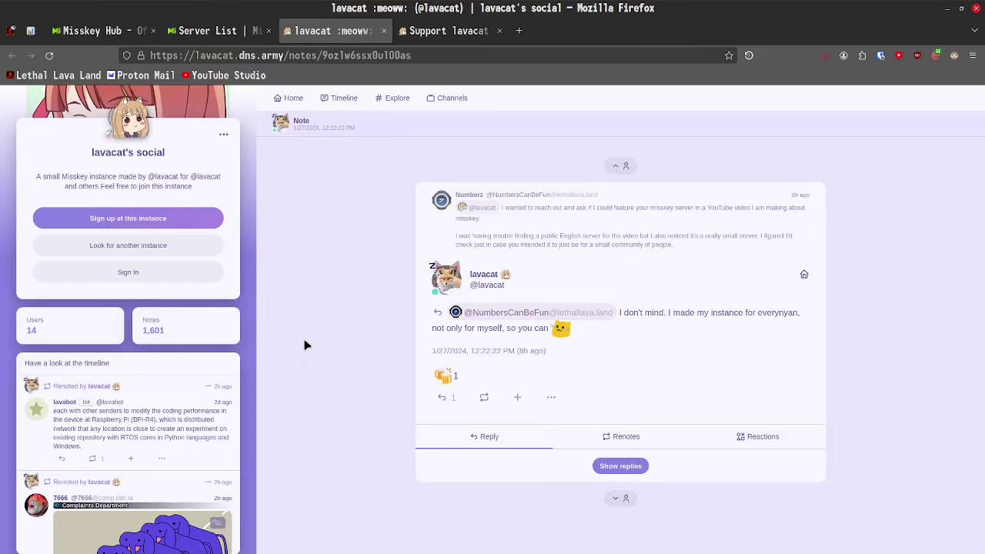
pyautogui.click(431, 35)
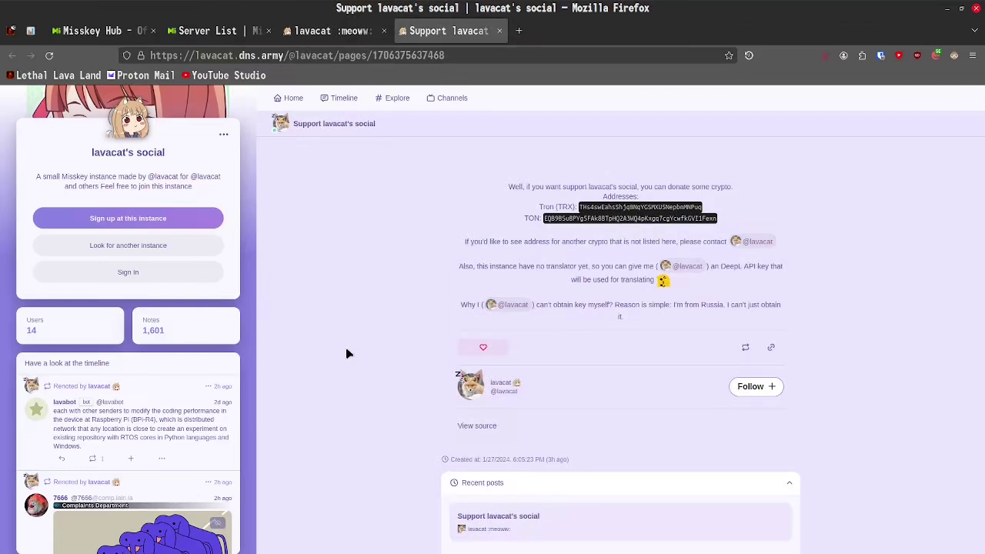
pyautogui.click(331, 30)
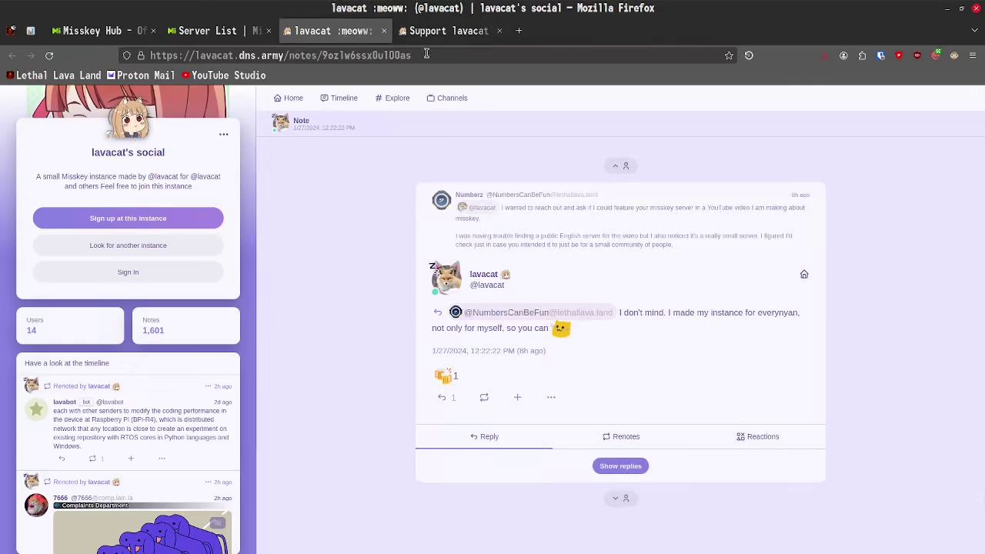
pyautogui.moveTo(410, 55); pyautogui.dragTo(253, 55)
pyautogui.press('BackSpace')
pyautogui.press('Return')
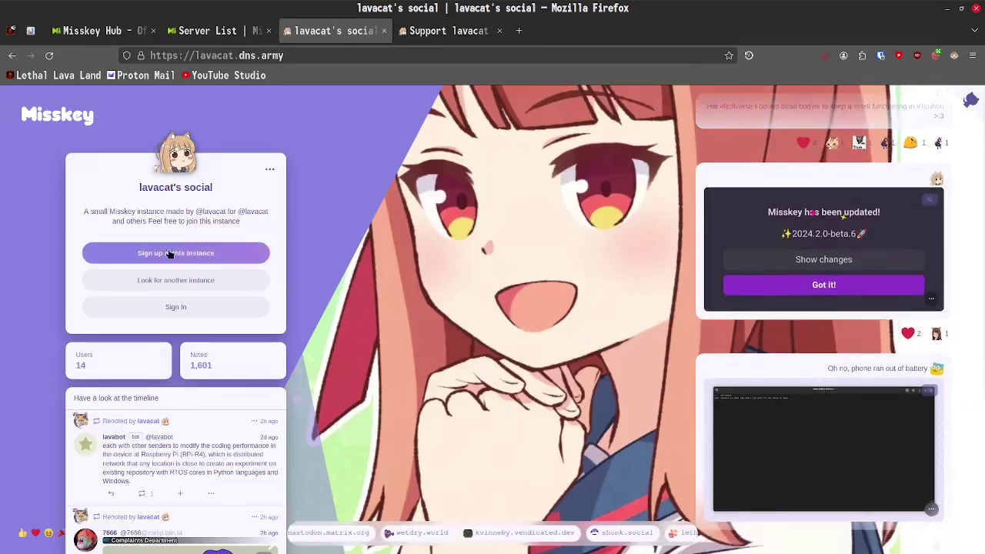
# - Start signing up and scroll through lavacat's server rules
pyautogui.click(188, 262)
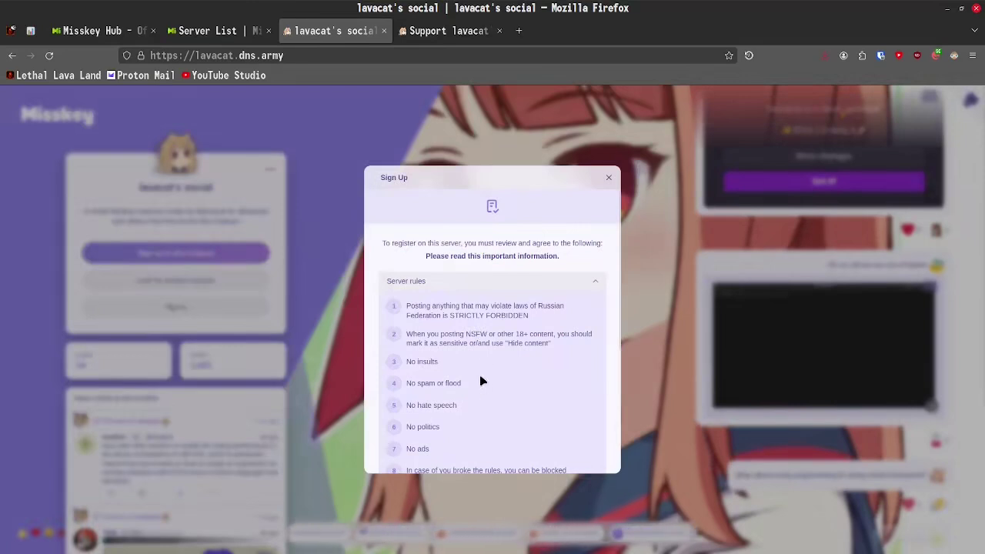
pyautogui.scroll(-1, 480, 381)
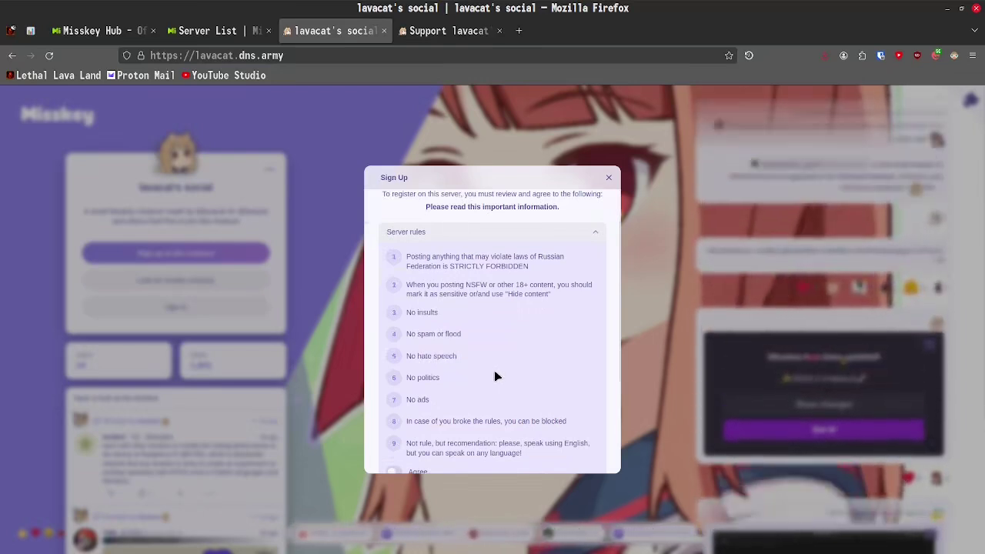
pyautogui.scroll(-1, 494, 376)
pyautogui.scroll(1, 520, 376)
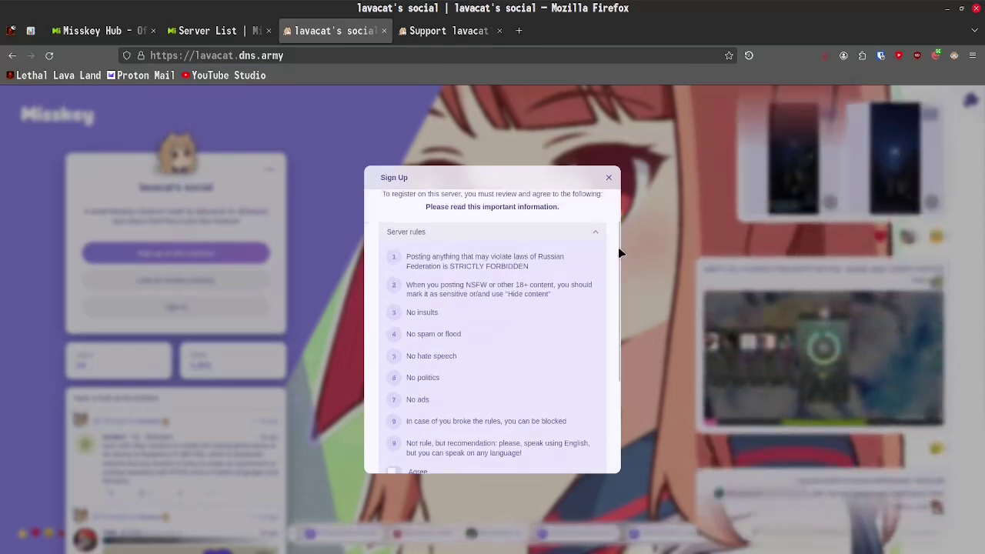
pyautogui.scroll(-1, 618, 260)
pyautogui.scroll(-1, 618, 267)
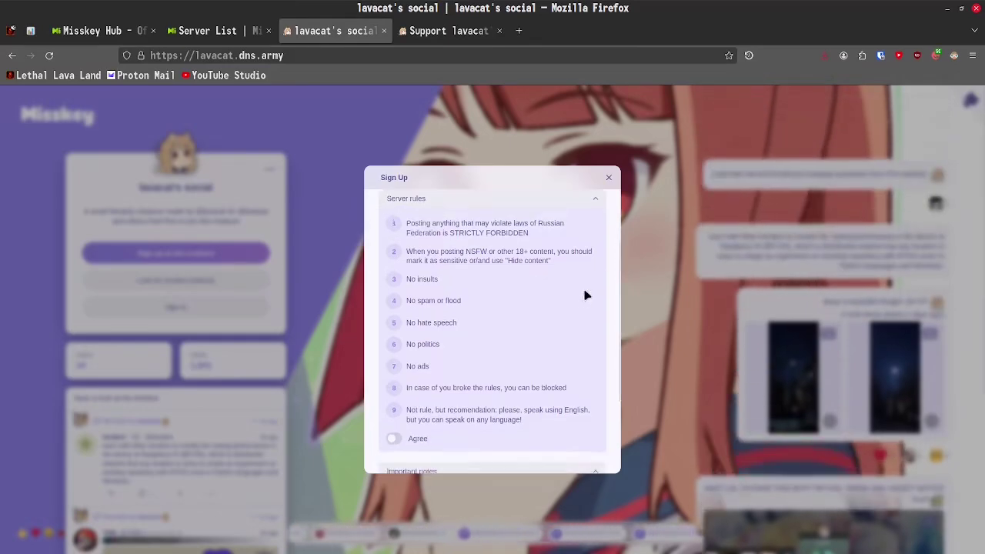
pyautogui.scroll(-1, 446, 389)
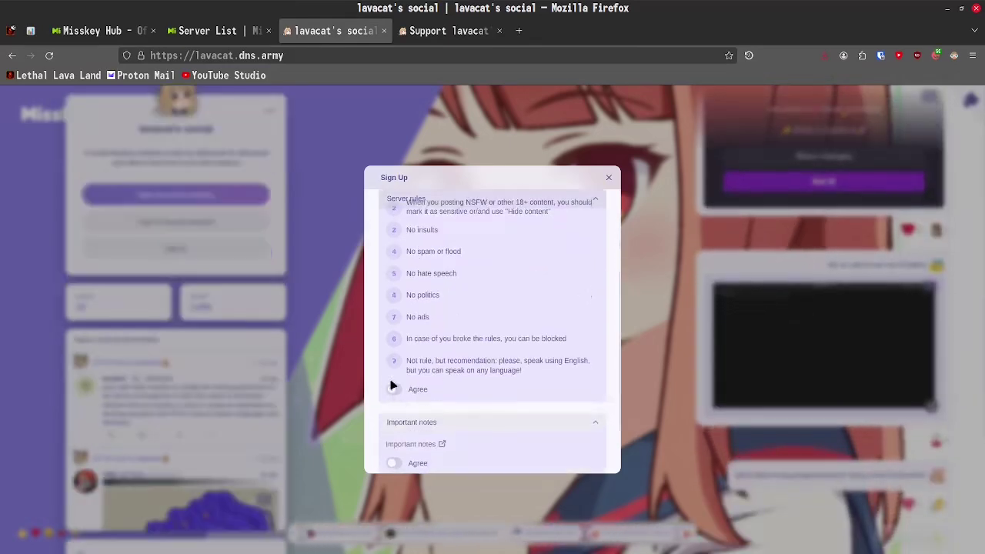
# - Agree to the server rules, confirm with OK, and toggle the Important notes agreement
pyautogui.click(394, 390)
pyautogui.click(461, 346)
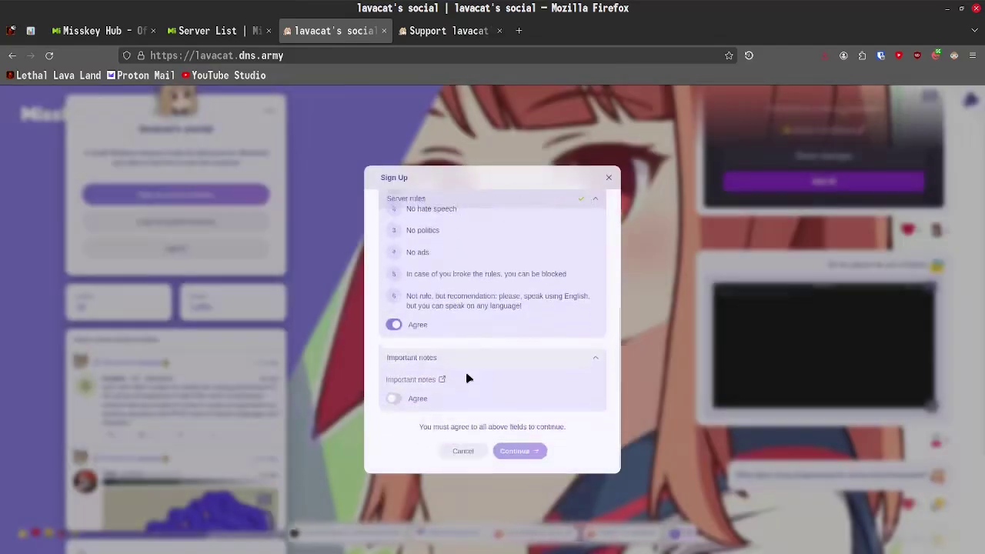
pyautogui.click(465, 392)
# - Cancel the Important notes agreement and open the Important notes guide to read it
pyautogui.click(523, 345)
pyautogui.click(419, 378)
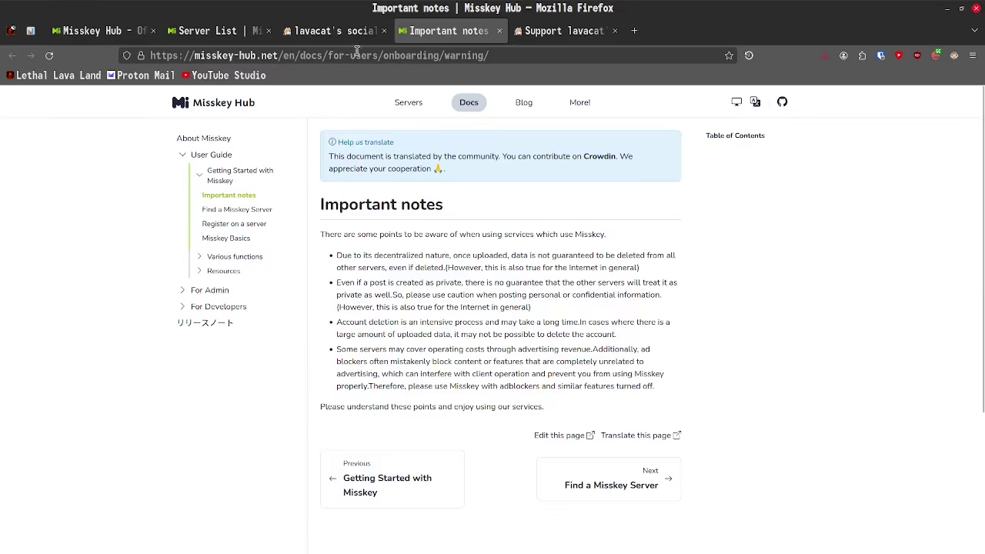
# - Back in the sign-up window, accept the Important notes agreement and confirm with OK
pyautogui.click(335, 33)
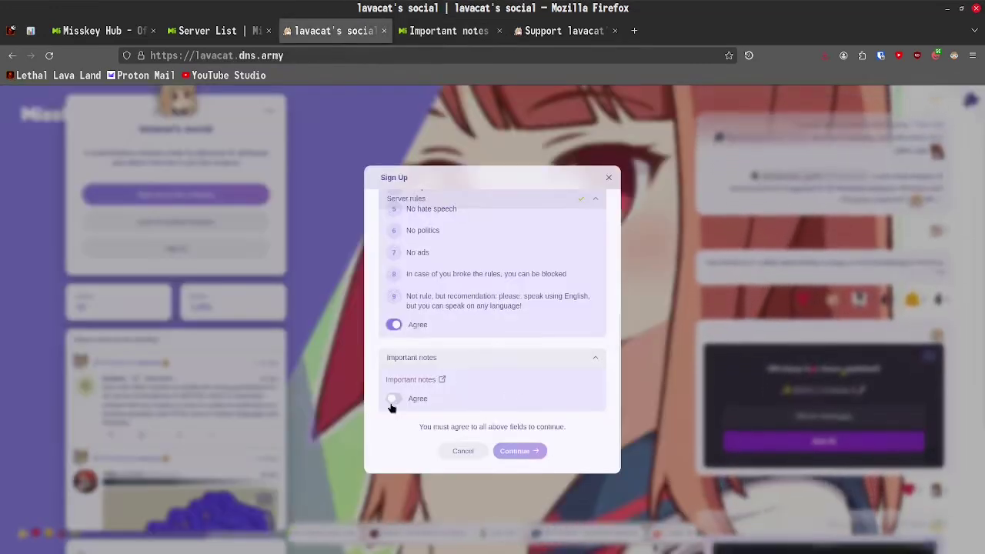
pyautogui.click(393, 400)
pyautogui.click(466, 343)
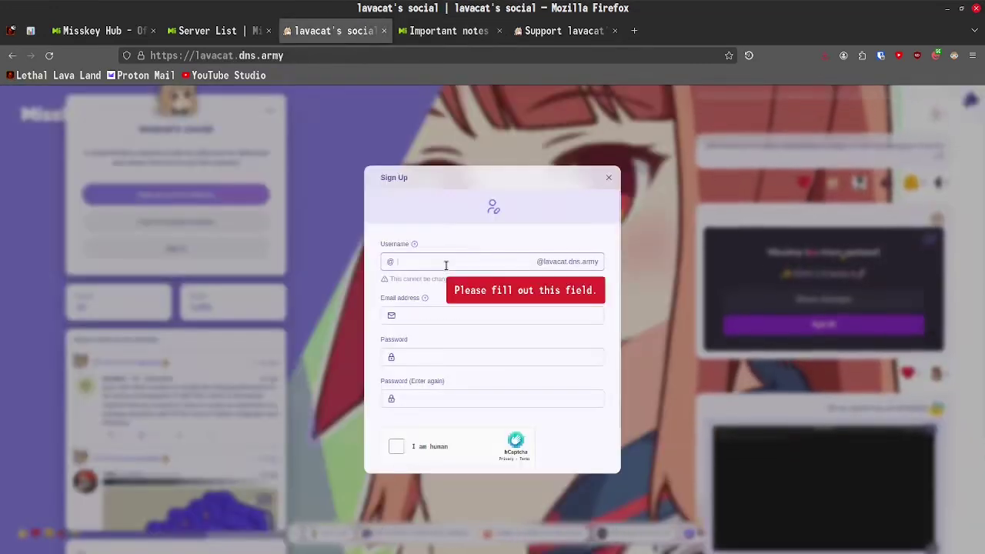
# - Enter the new username, email address and password, then paste the password confirmation
pyautogui.write('nu')
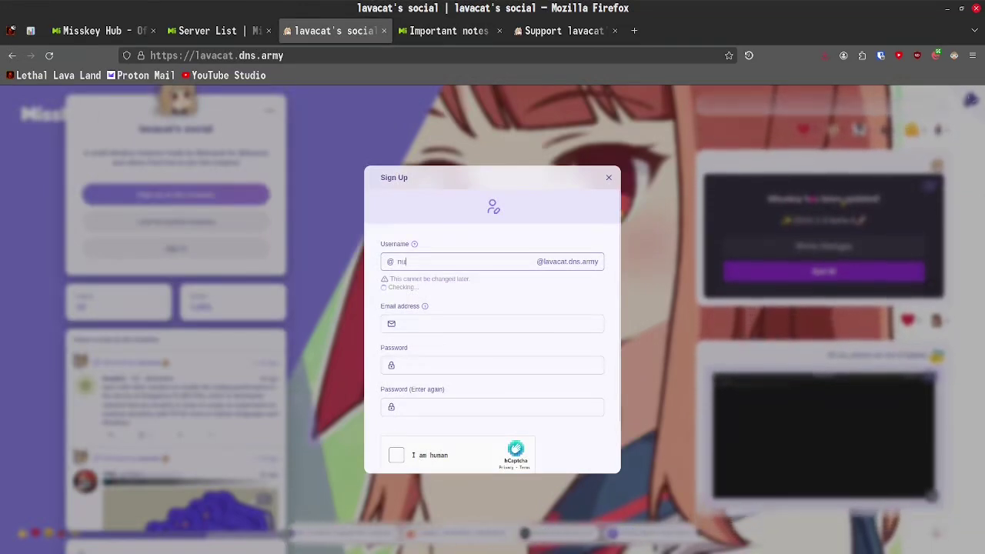
pyautogui.write('mberscan')
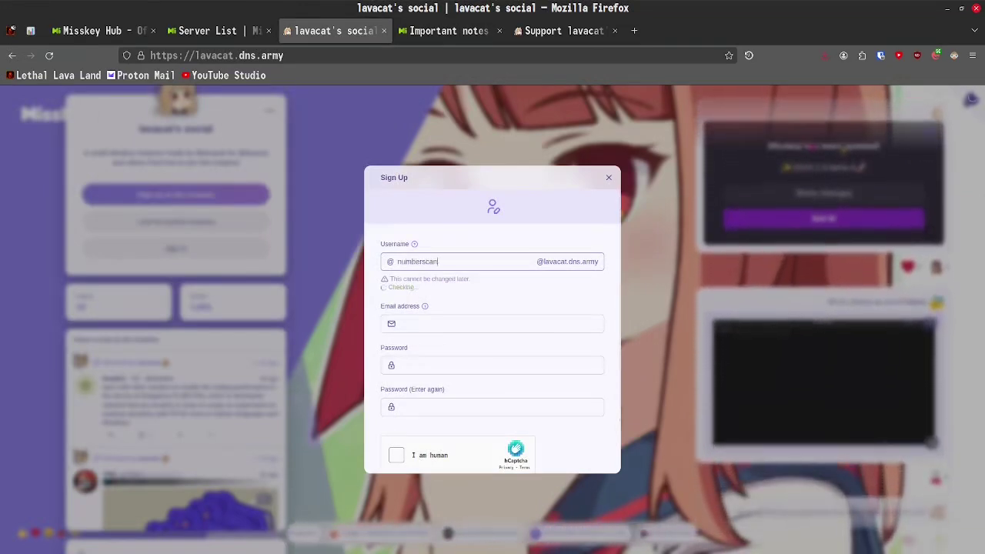
pyautogui.write('befun')
pyautogui.press('Tab')
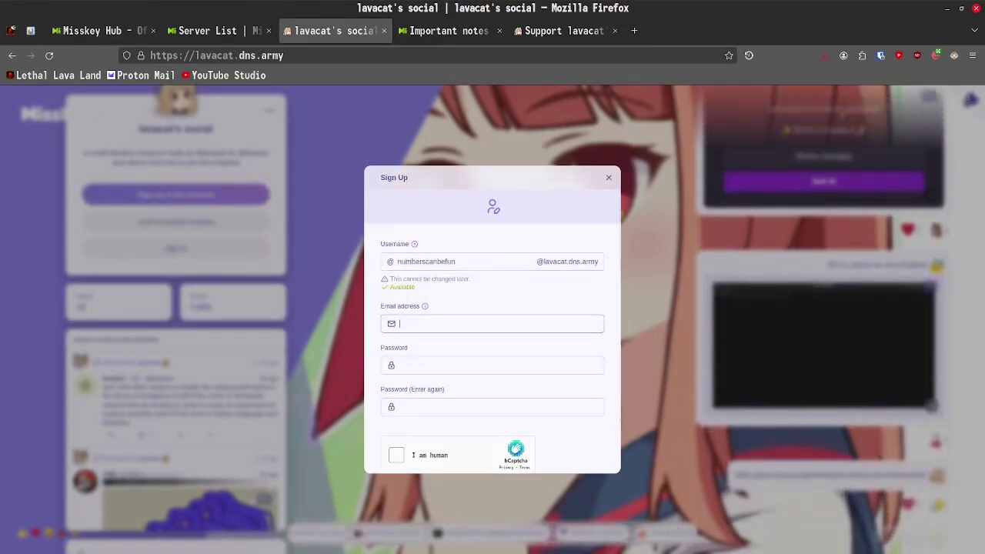
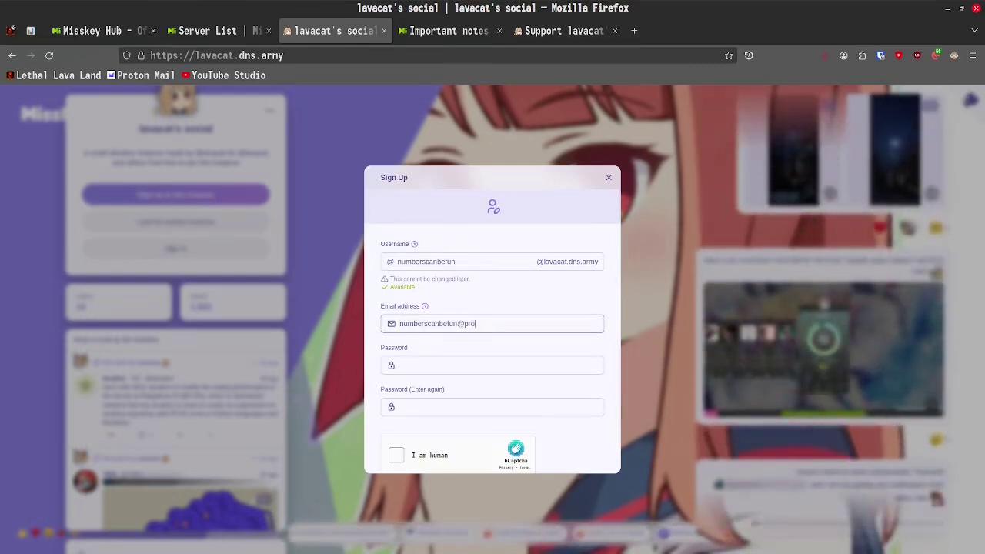
pyautogui.press('Tab')
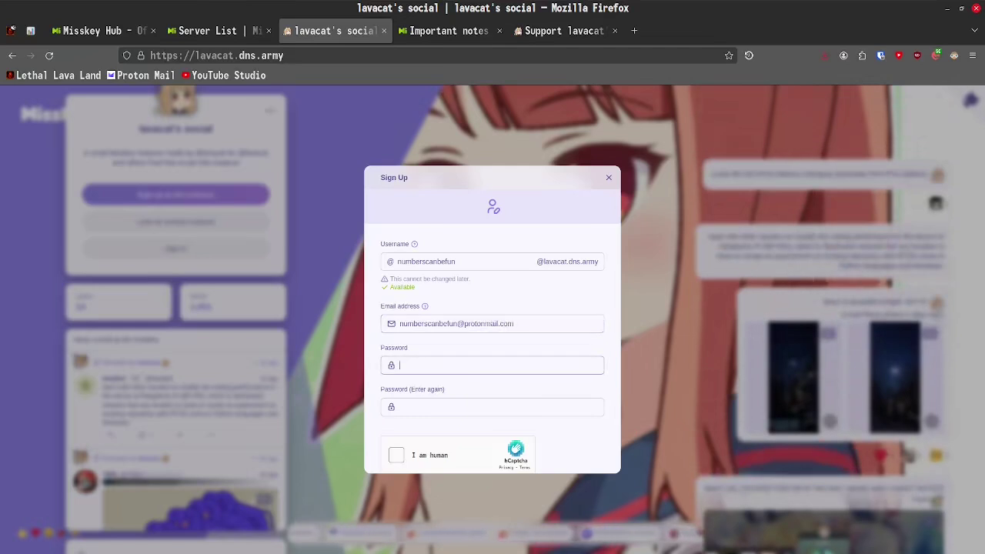
pyautogui.write('•••••••••••••••••••')
pyautogui.scroll(-2, 428, 384)
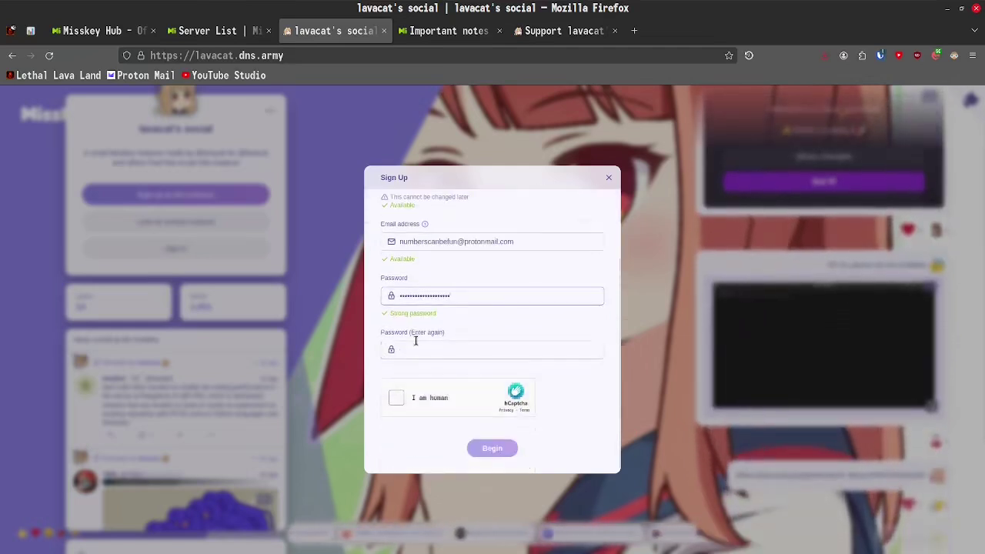
pyautogui.click(418, 351)
pyautogui.hotkey('ctrl', 'v')
# - Pass the hCaptcha check, create the account, and choose to do profile setup later
pyautogui.click(396, 410)
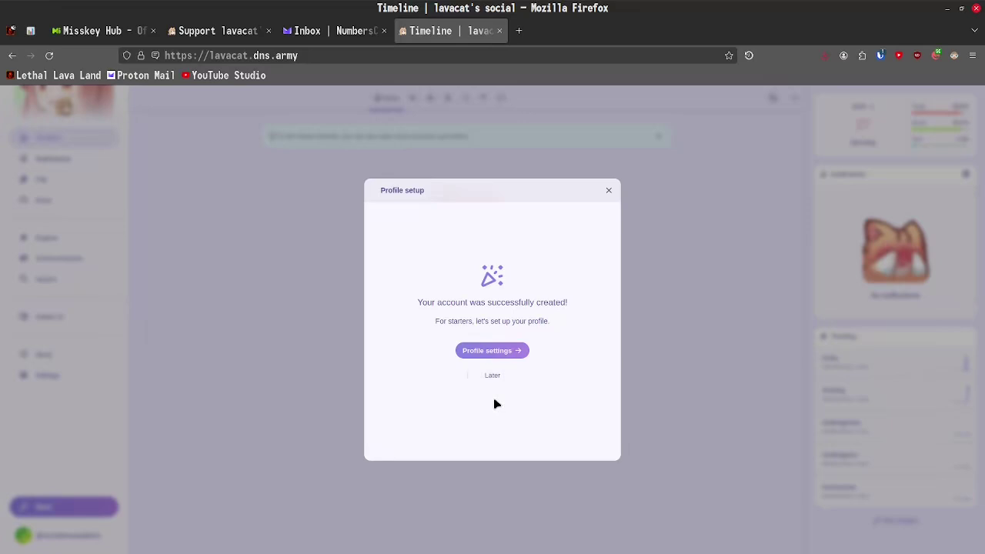
pyautogui.click(492, 376)
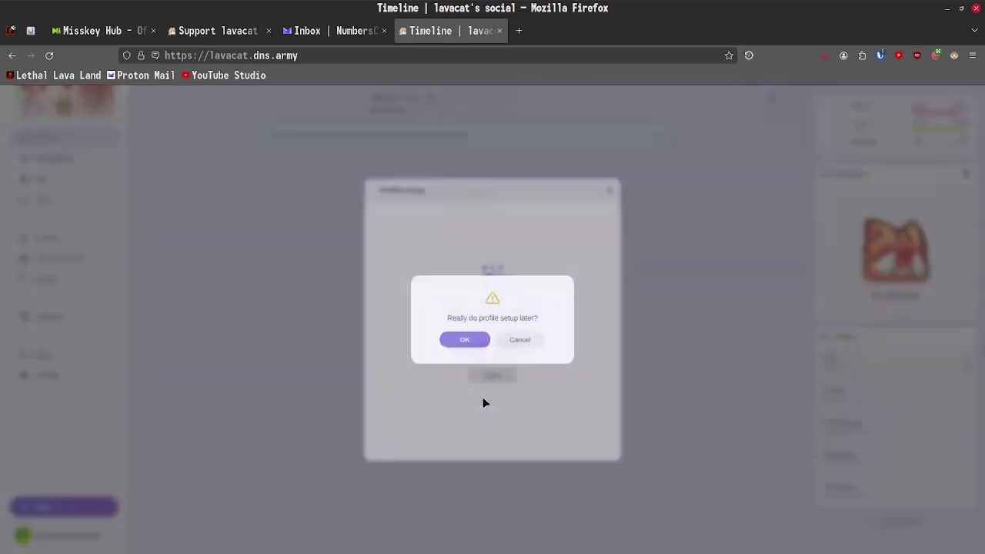
# - Confirm postponing profile setup with OK
pyautogui.click(464, 341)
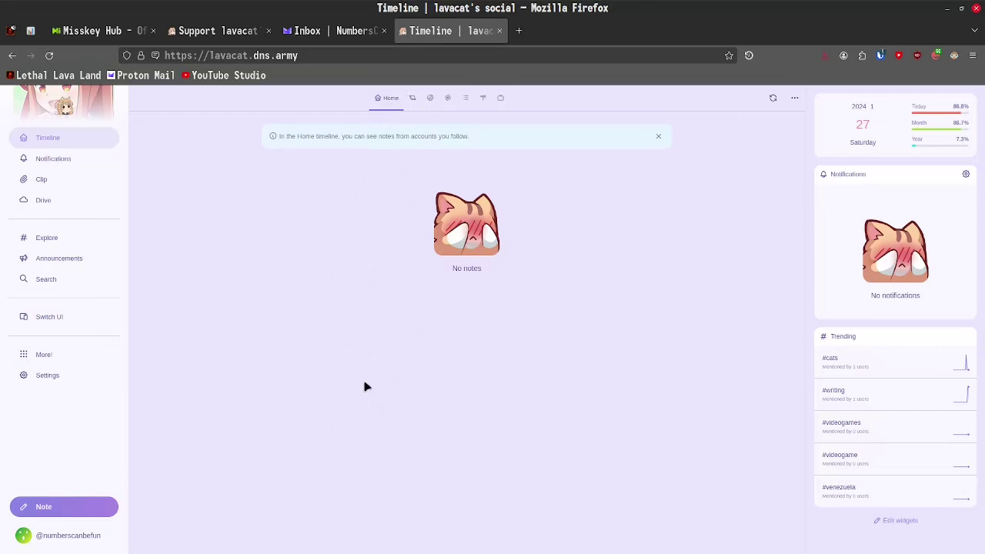
# - Browse the Local, Social and Global timelines
pyautogui.click(413, 100)
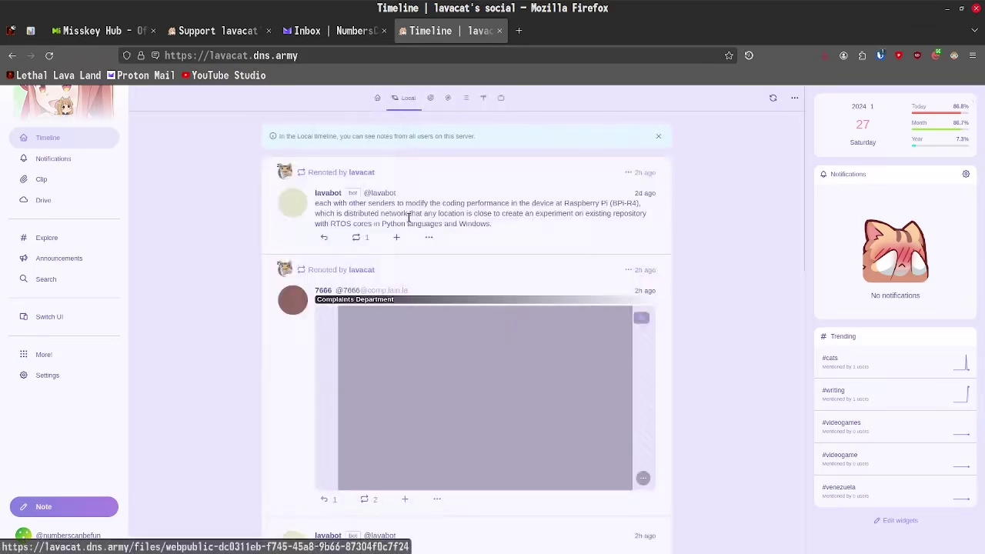
pyautogui.scroll(-4, 243, 239)
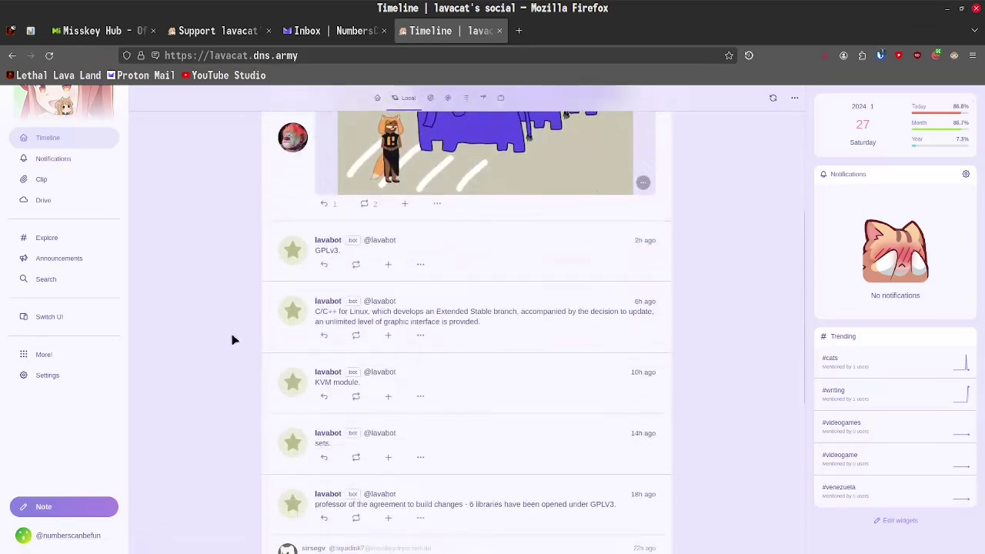
pyautogui.scroll(4, 234, 339)
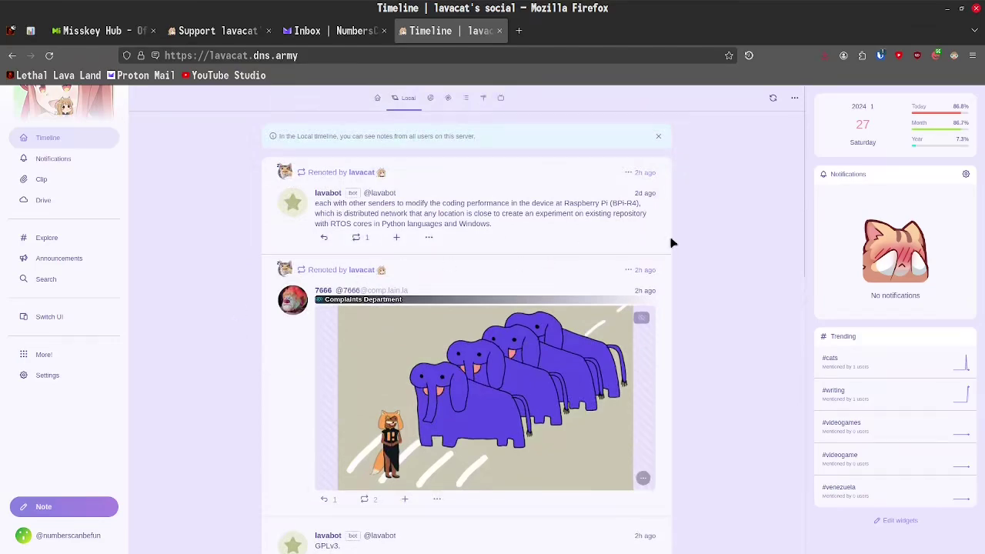
pyautogui.scroll(-2, 667, 247)
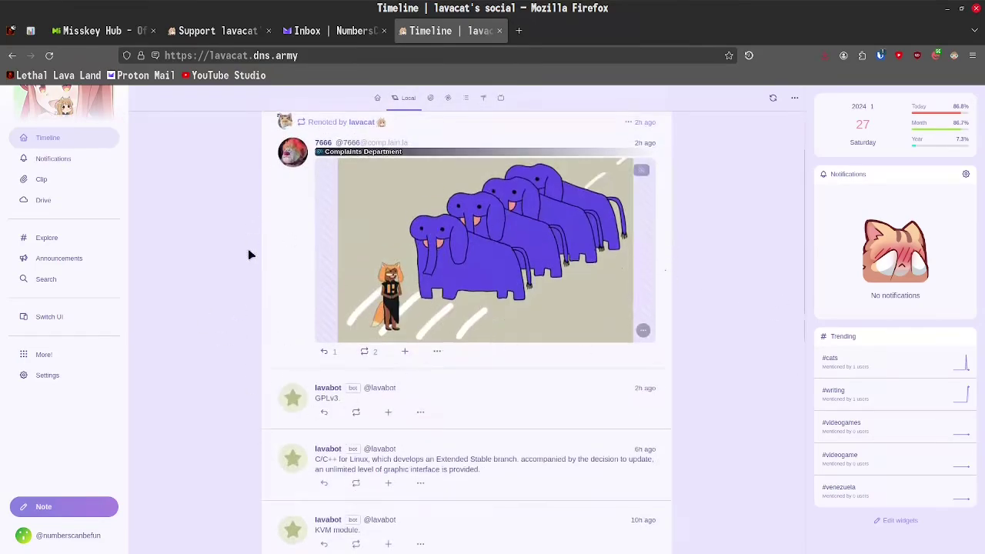
pyautogui.scroll(2, 249, 255)
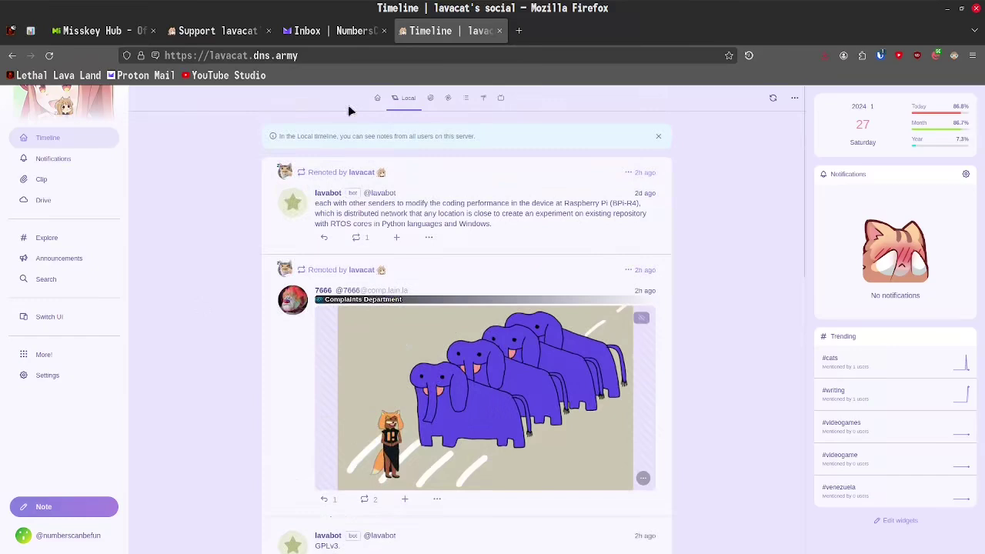
pyautogui.click(431, 98)
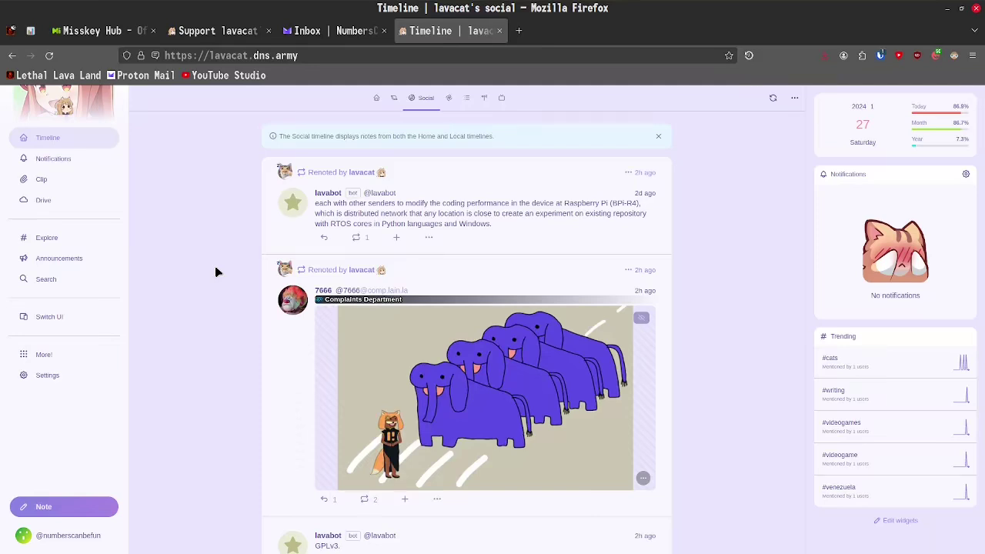
pyautogui.click(448, 98)
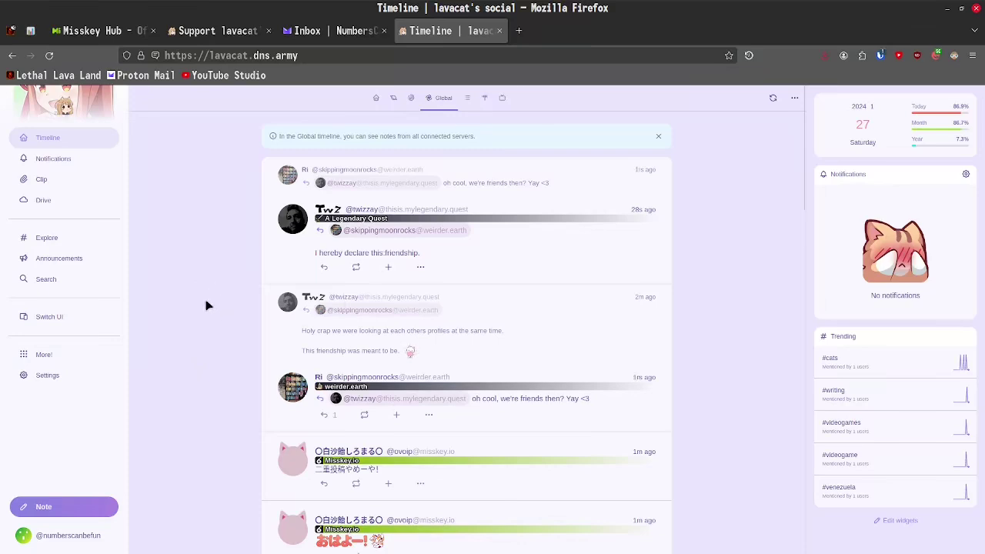
# - From the timeline header's creation menu, choose to create a new antenna
pyautogui.click(484, 97)
pyautogui.click(487, 98)
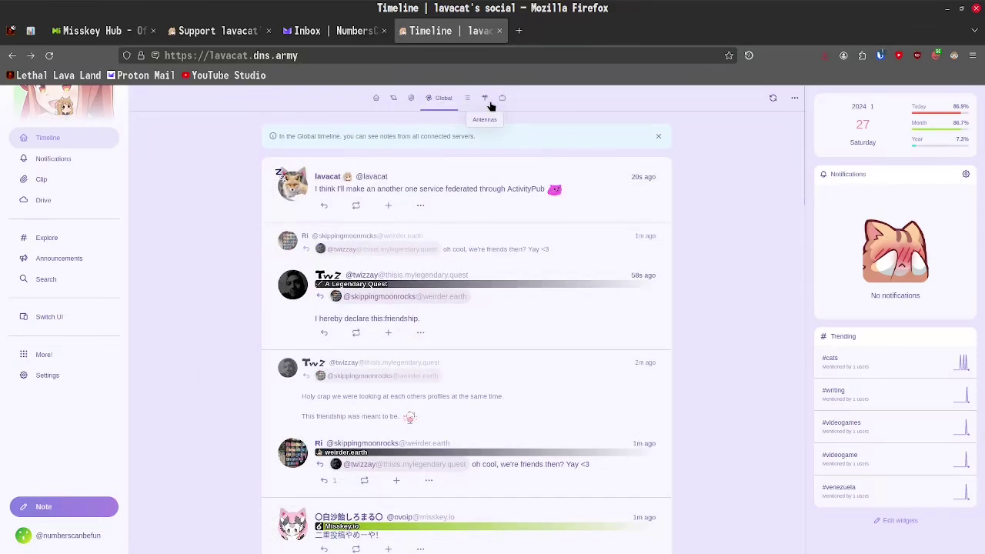
pyautogui.click(483, 98)
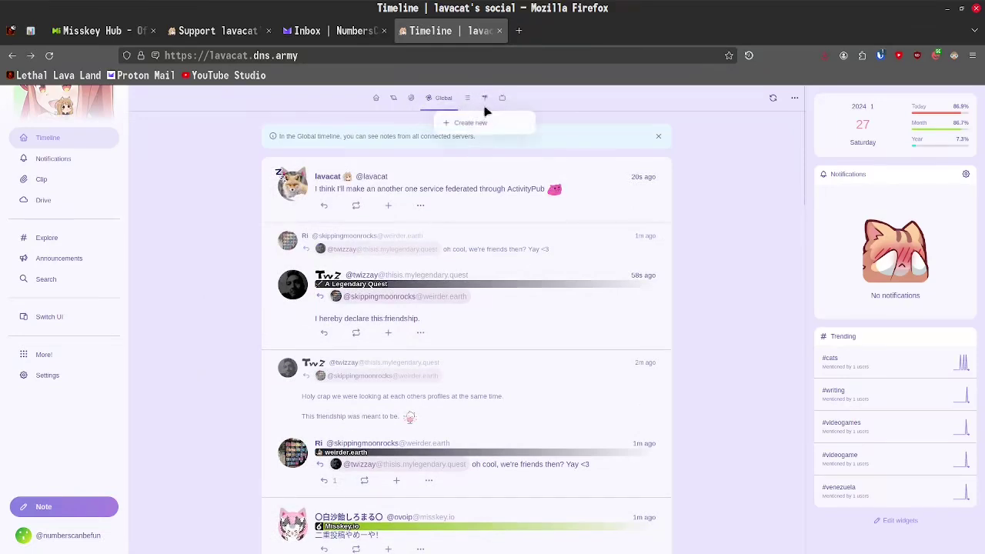
# - Draft an antenna listening for the account's username and excluding 'sucks', then leave it unsaved
pyautogui.click(472, 123)
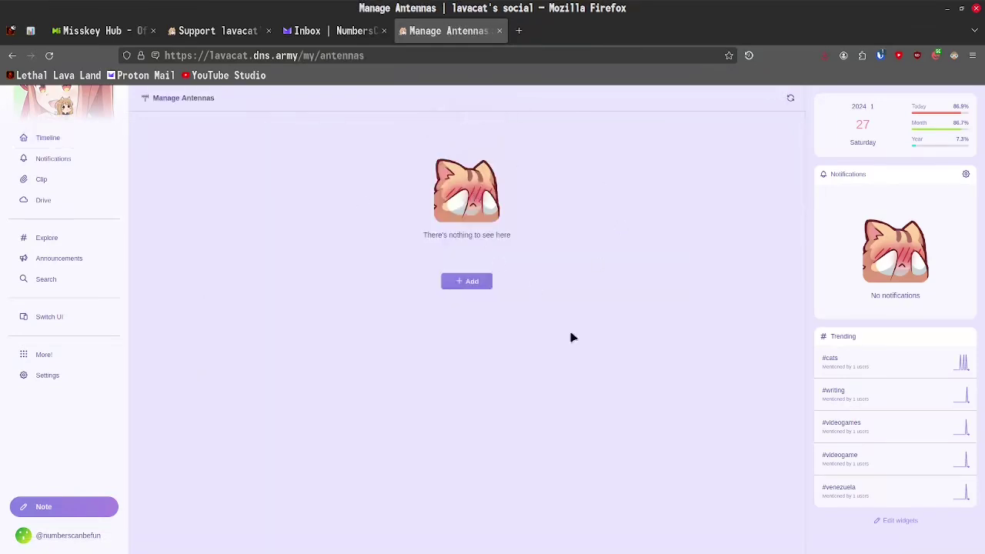
pyautogui.click(470, 285)
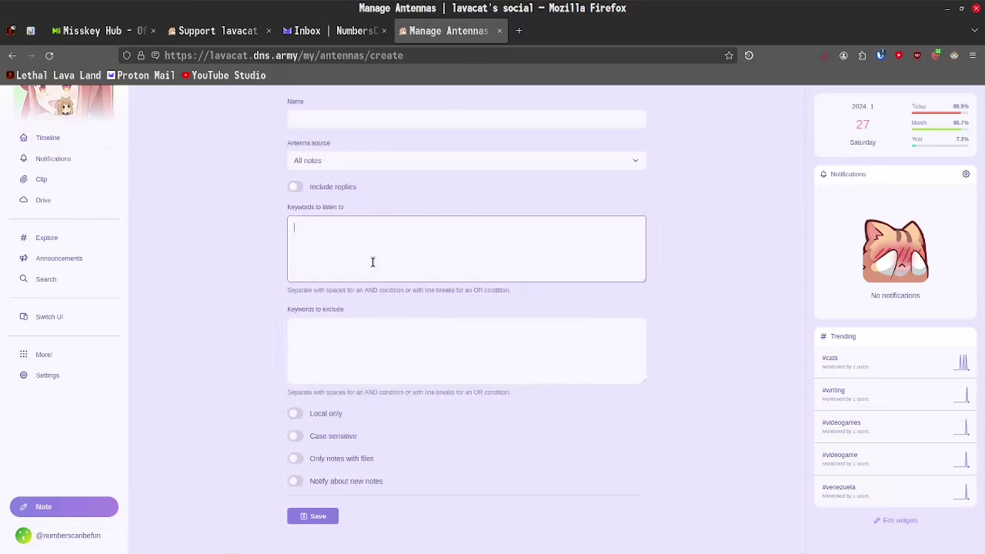
pyautogui.click(380, 352)
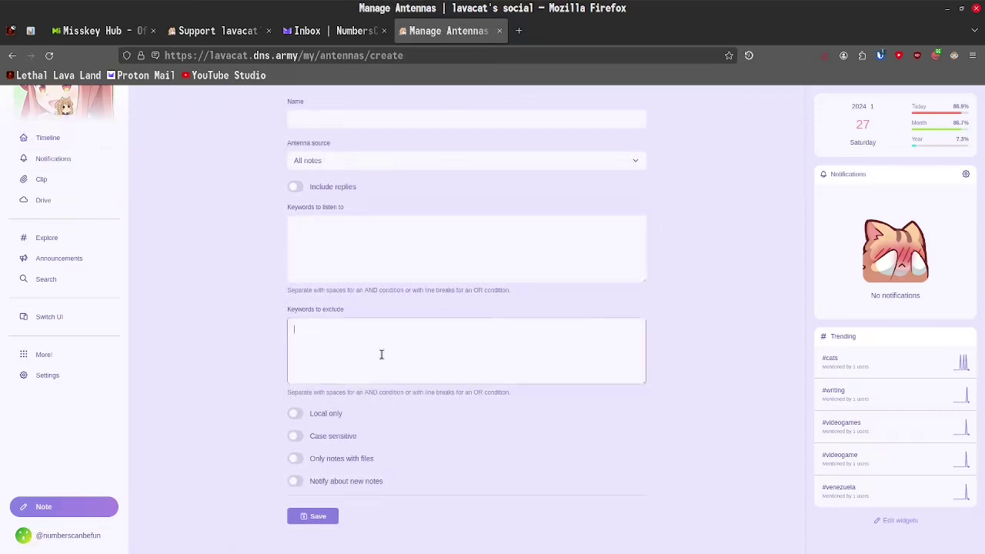
pyautogui.click(351, 249)
pyautogui.write('numbers')
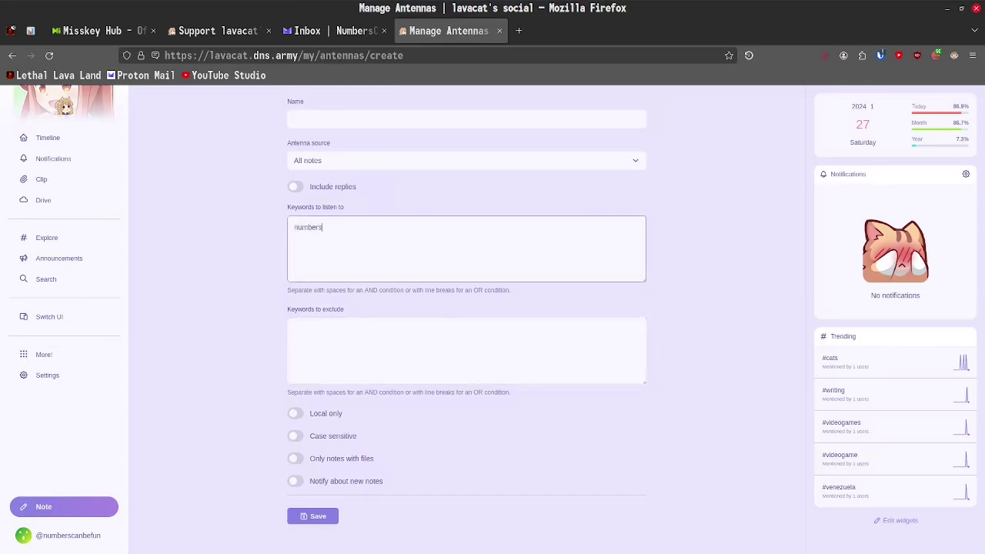
pyautogui.write('canbefun')
pyautogui.click(365, 347)
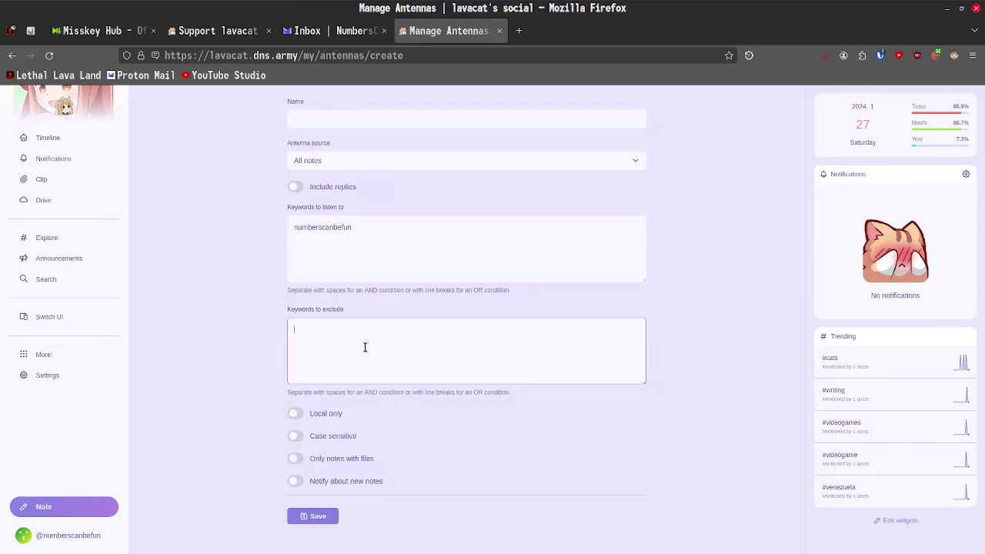
pyautogui.write('sucks')
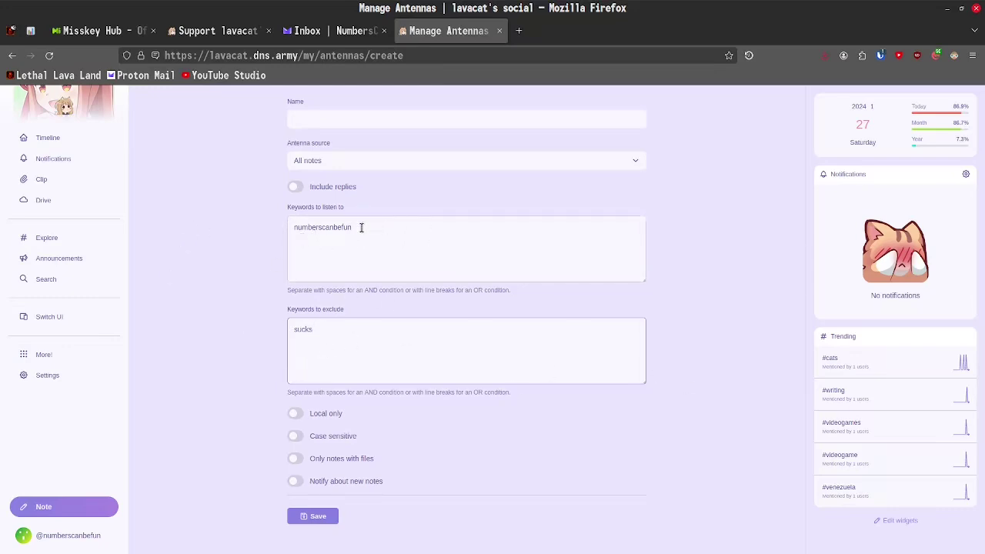
pyautogui.moveTo(360, 228); pyautogui.dragTo(164, 226)
pyautogui.click(373, 268)
pyautogui.click(338, 339)
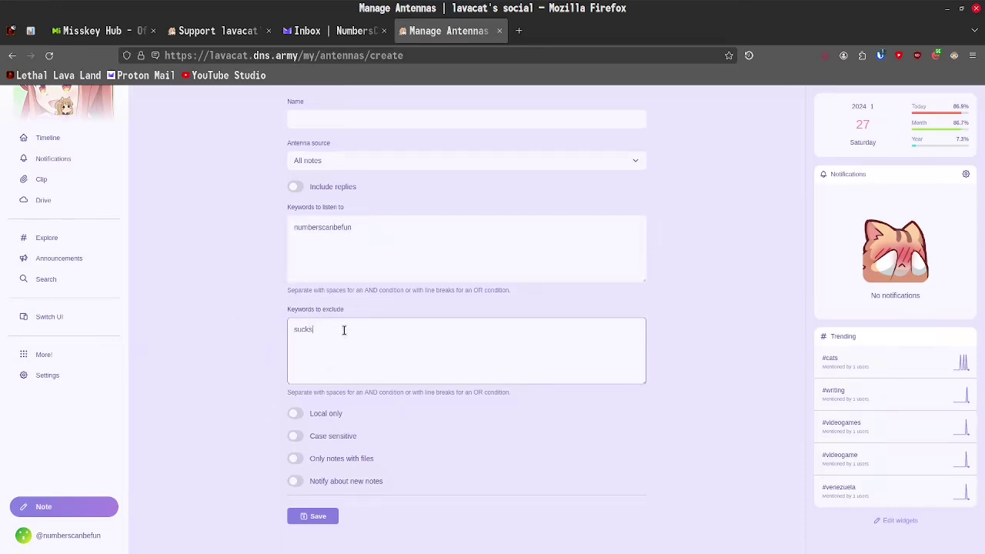
pyautogui.click(64, 139)
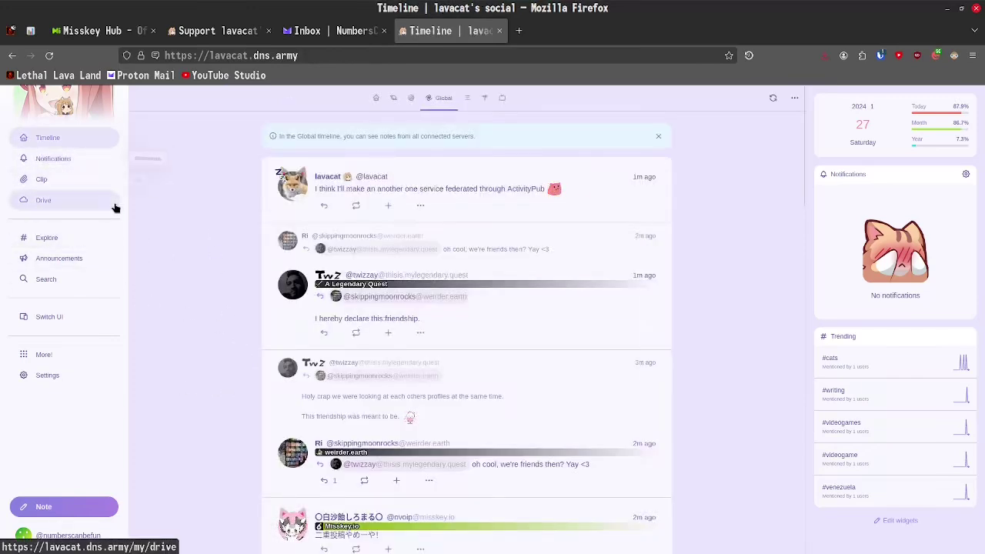
pyautogui.click(48, 376)
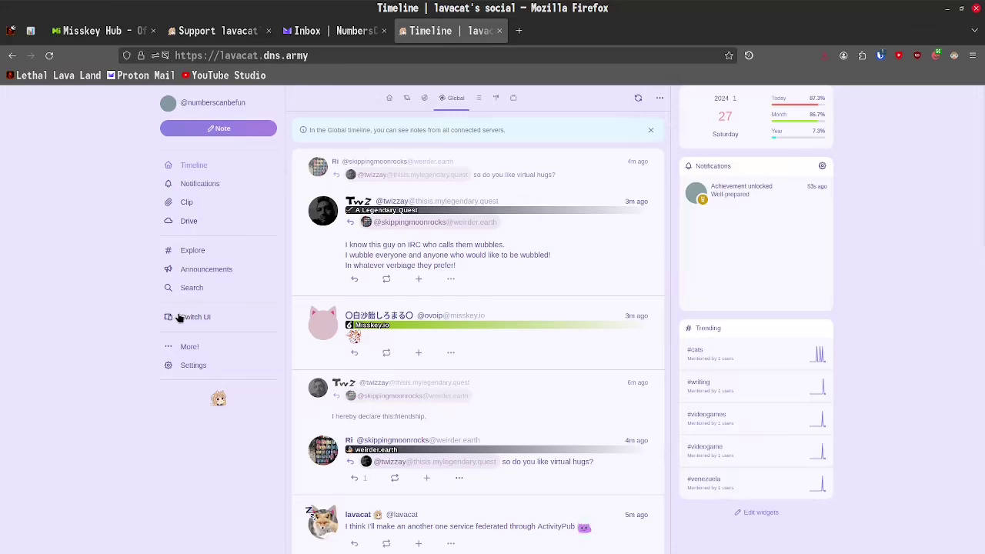
pyautogui.click(204, 318)
pyautogui.click(193, 365)
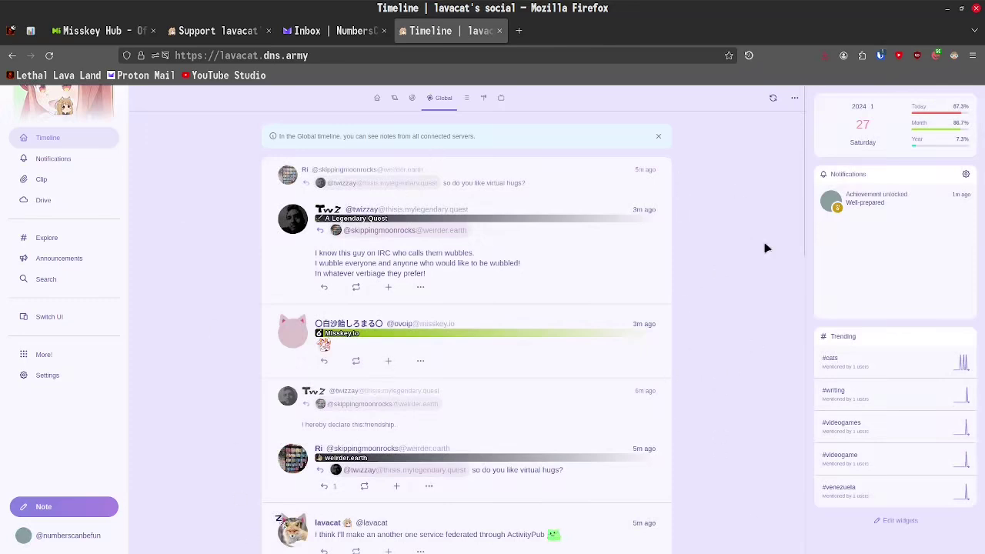
# - Put the right sidebar widgets into edit mode and browse the Select a widget list
pyautogui.click(892, 521)
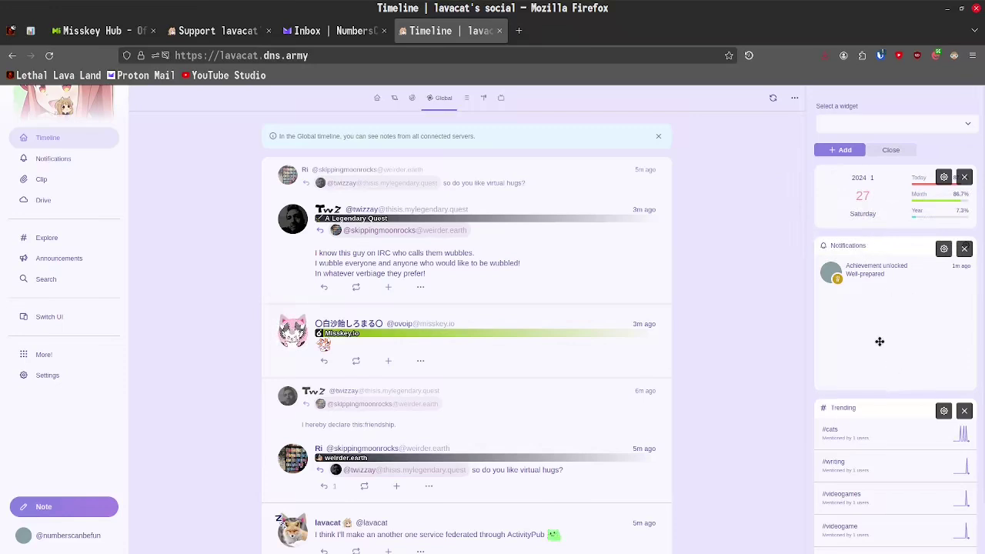
pyautogui.scroll(-1, 905, 403)
pyautogui.scroll(1, 912, 399)
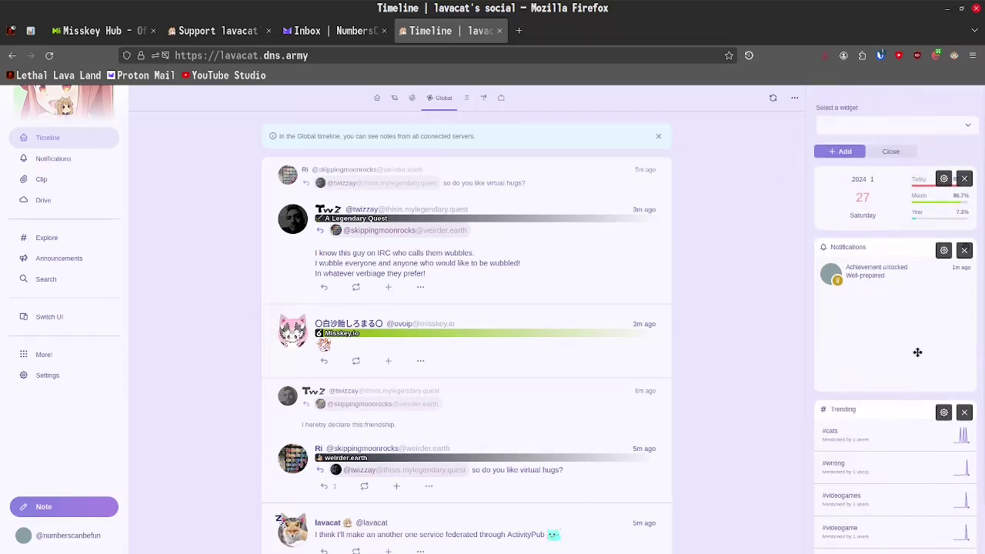
pyautogui.click(867, 126)
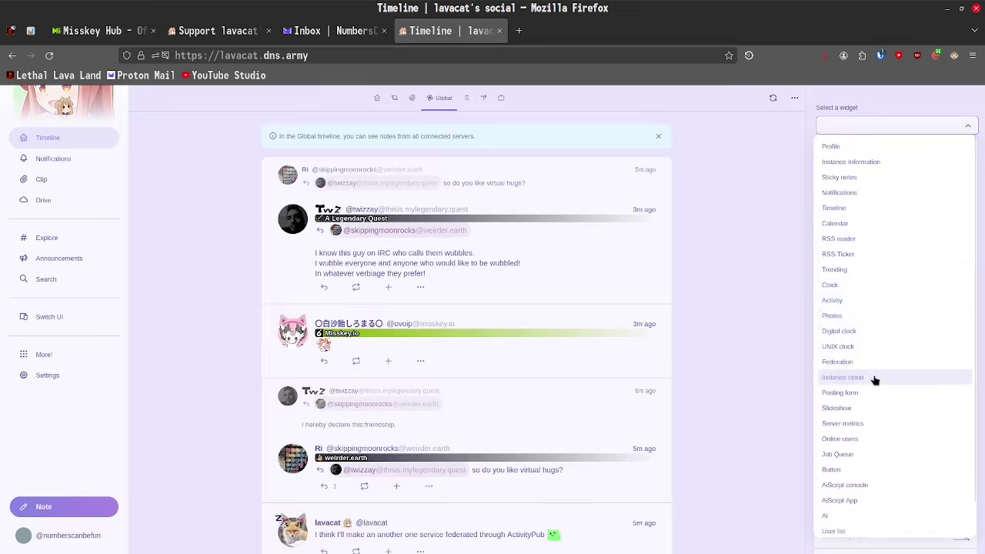
pyautogui.scroll(-1, 866, 396)
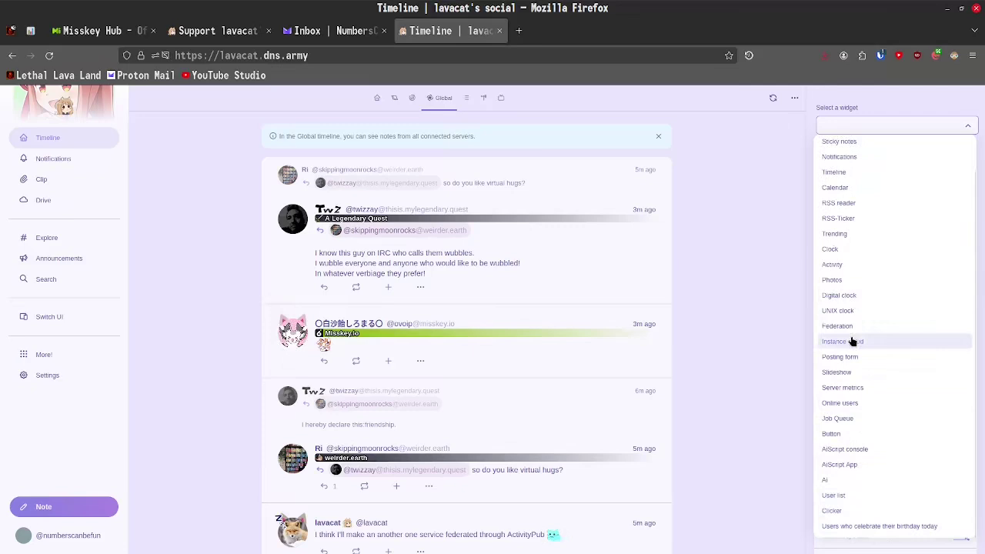
pyautogui.scroll(1, 851, 335)
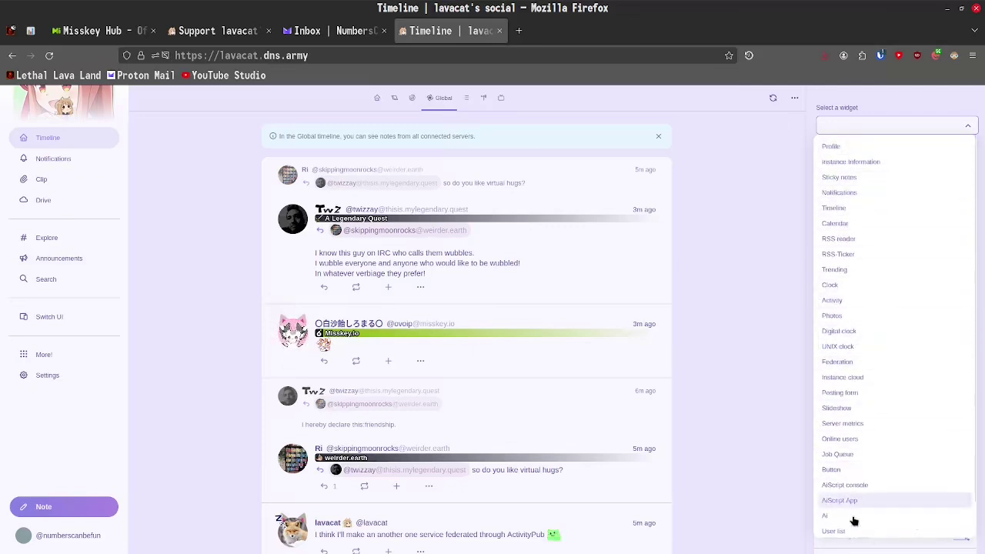
# - Add trial Instance Information and Timeline widgets, then remove each with X
pyautogui.click(863, 170)
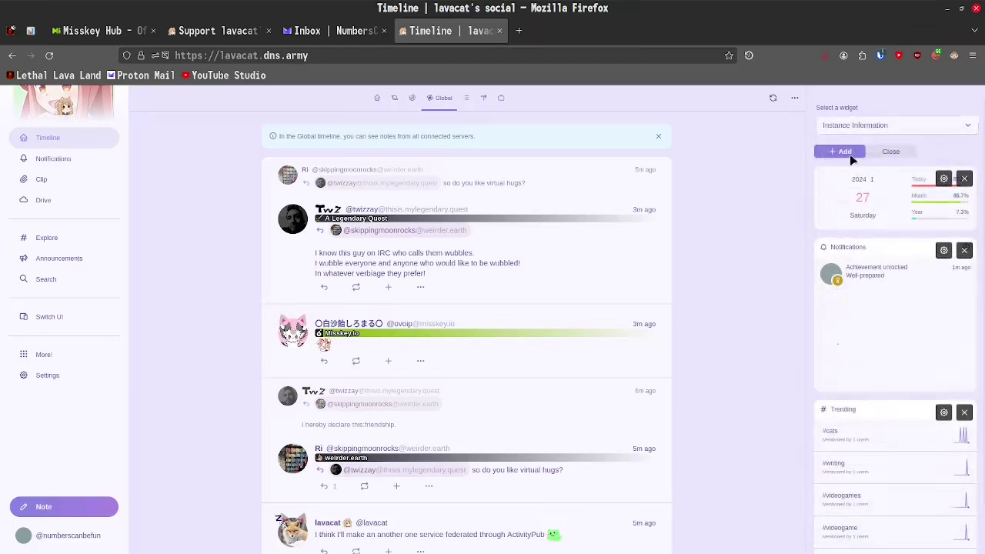
pyautogui.click(839, 153)
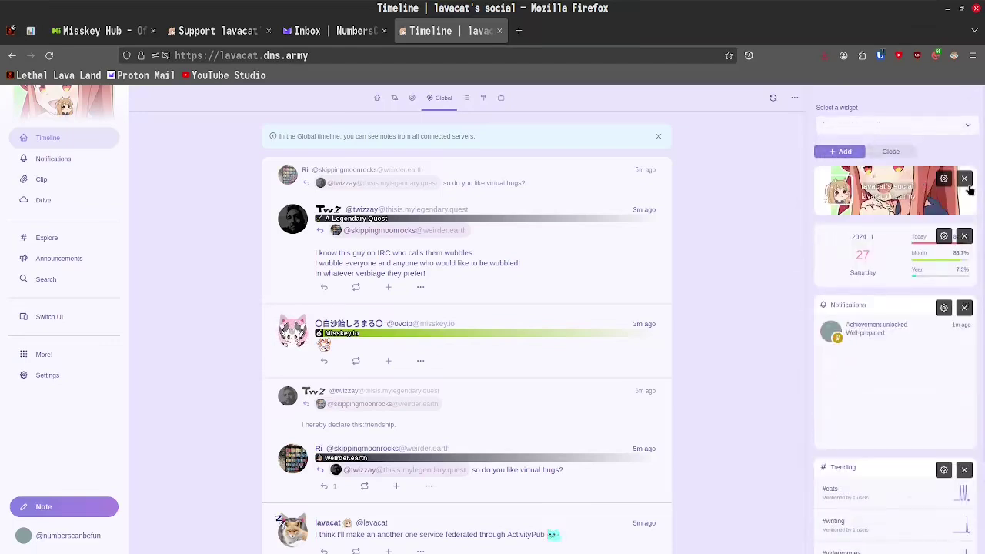
pyautogui.click(964, 179)
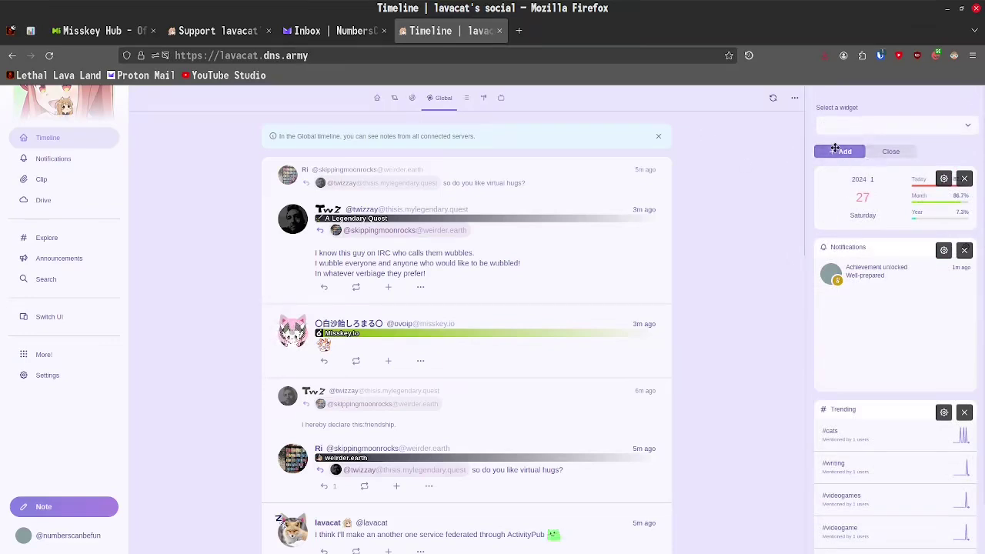
pyautogui.click(846, 126)
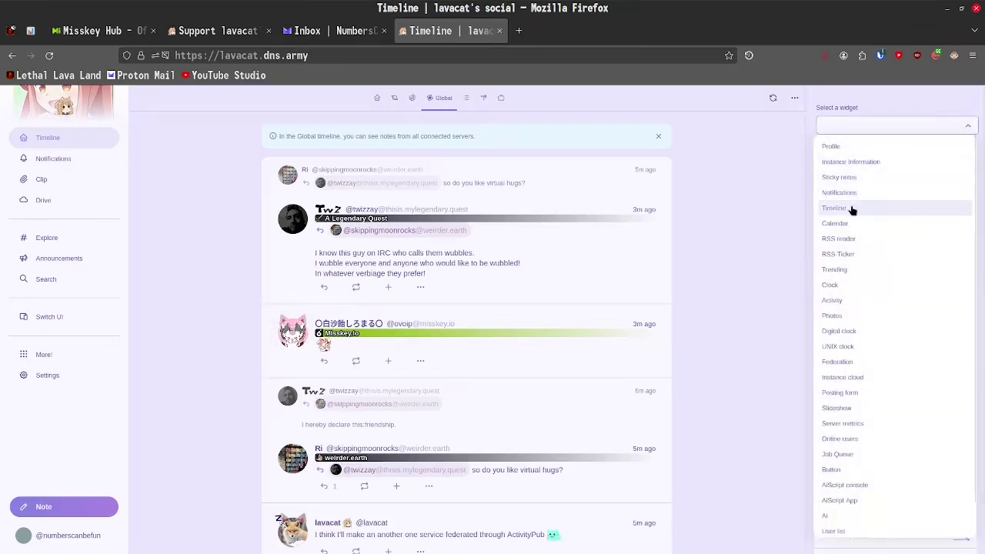
pyautogui.click(849, 208)
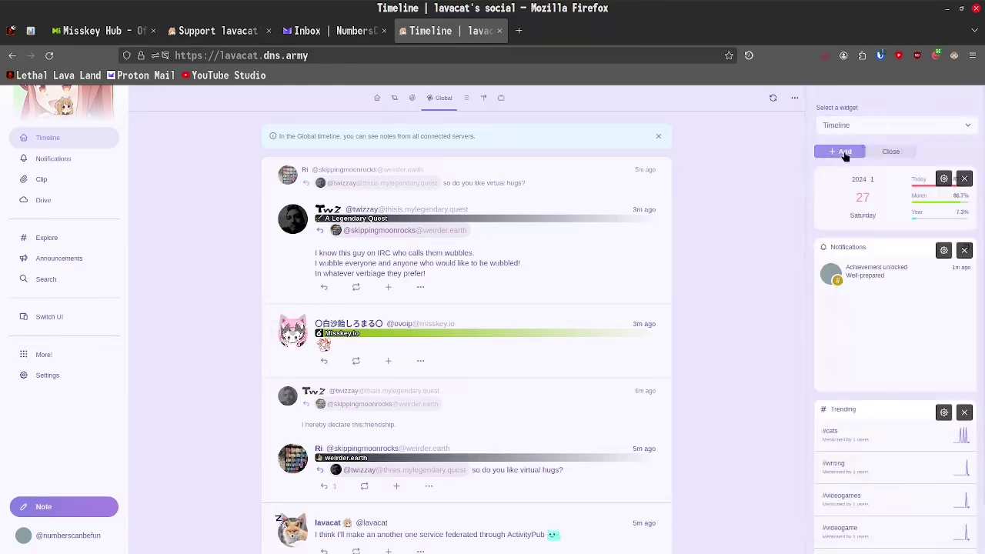
pyautogui.click(844, 153)
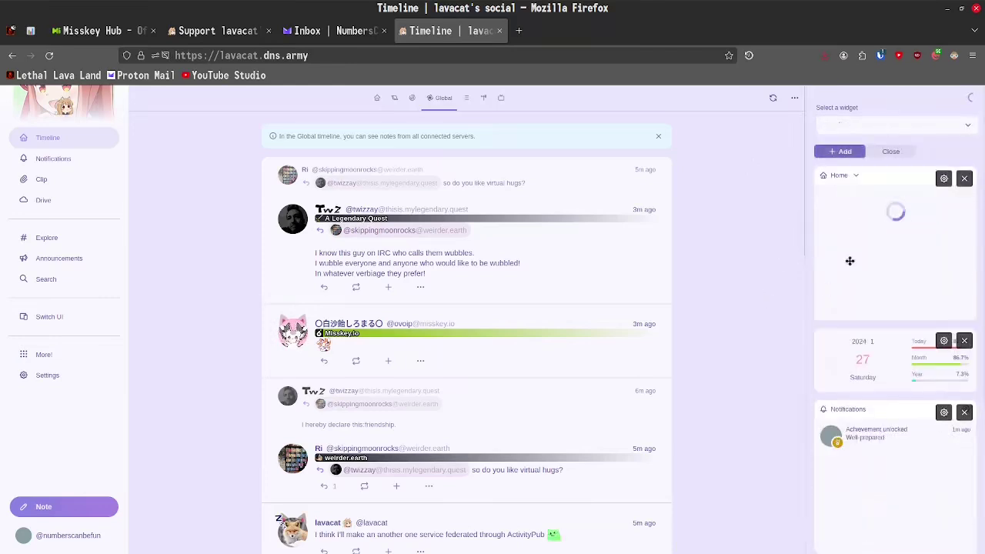
pyautogui.click(964, 179)
# - Add a UNIX clock widget and drag it below the calendar
pyautogui.click(853, 125)
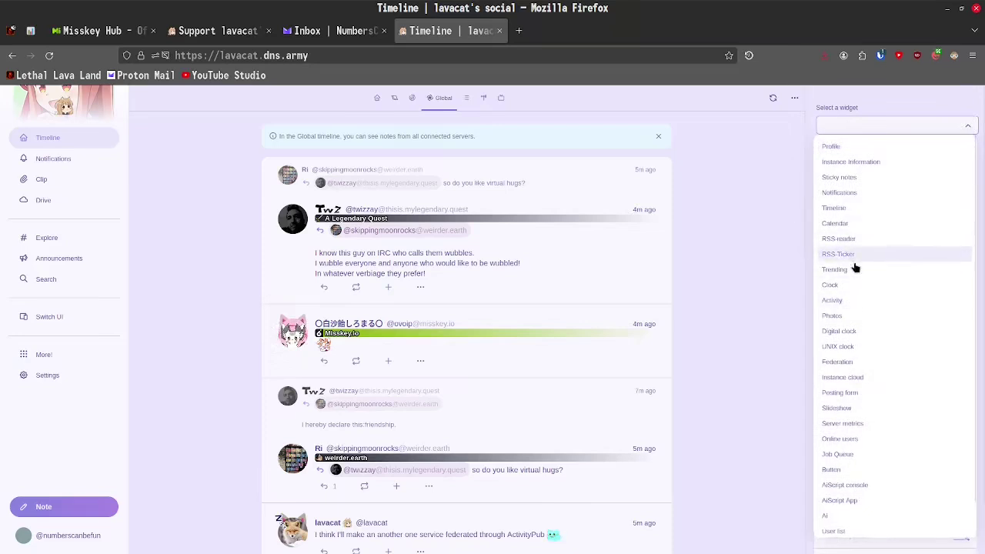
pyautogui.click(849, 346)
pyautogui.click(838, 151)
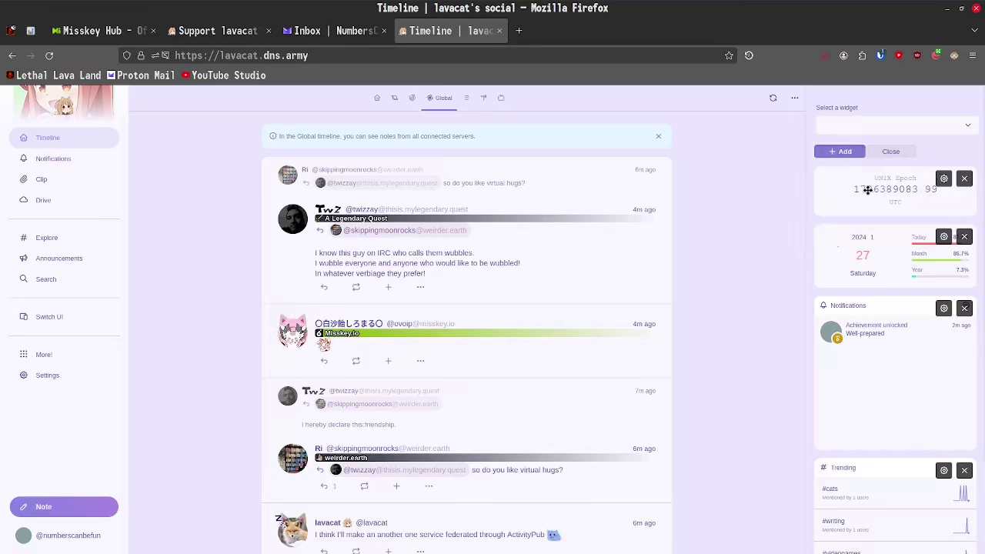
pyautogui.moveTo(869, 191); pyautogui.dragTo(878, 260)
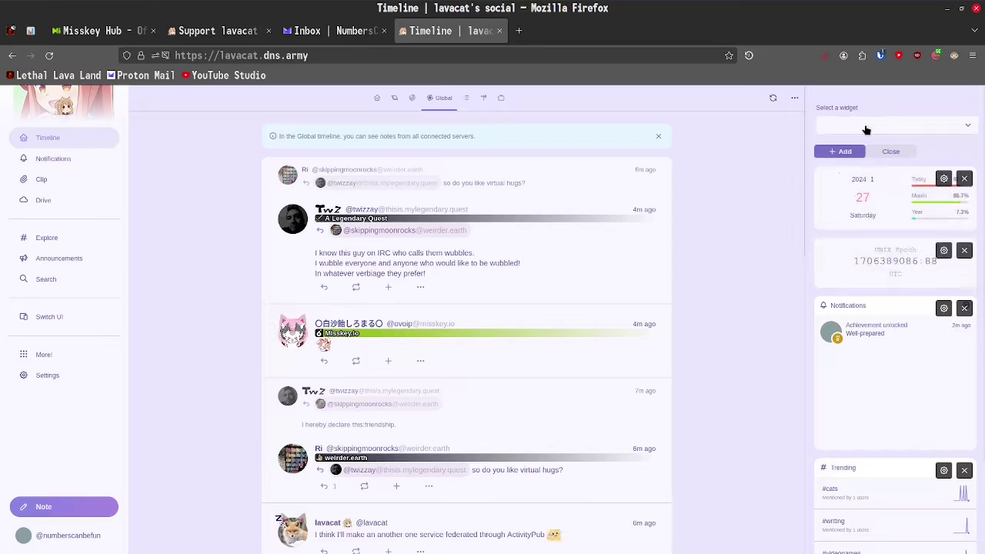
# - Add a Federation widget to the column, then remove it
pyautogui.click(836, 124)
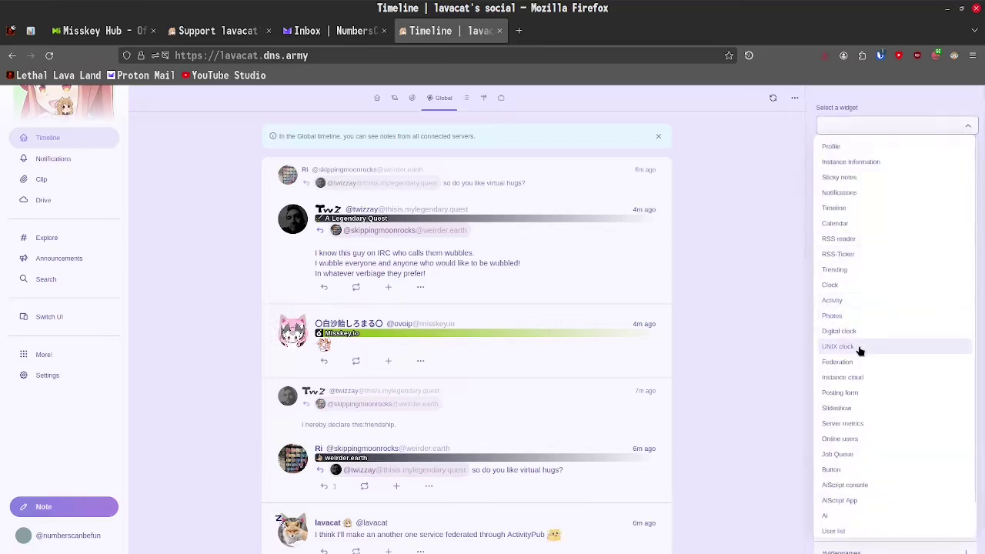
pyautogui.click(861, 364)
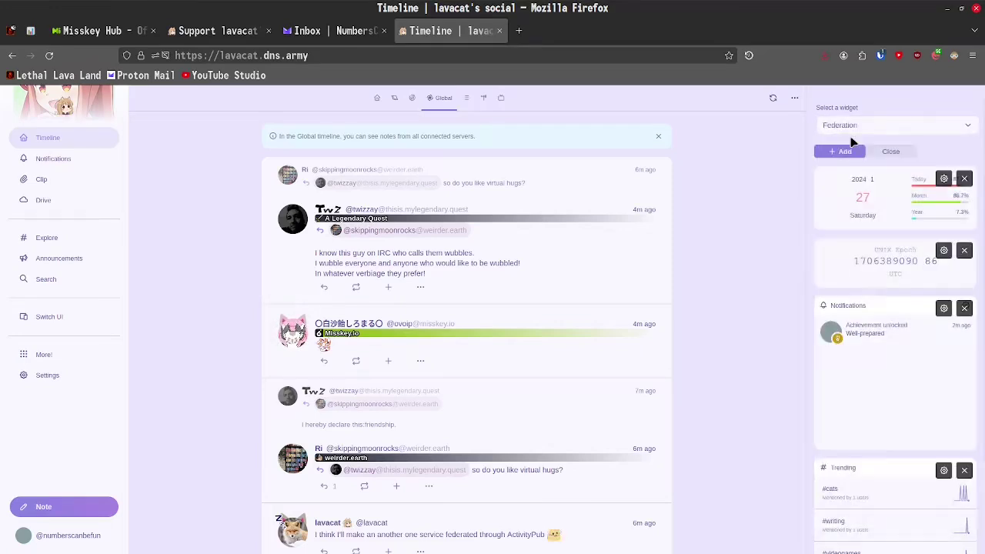
pyautogui.click(840, 151)
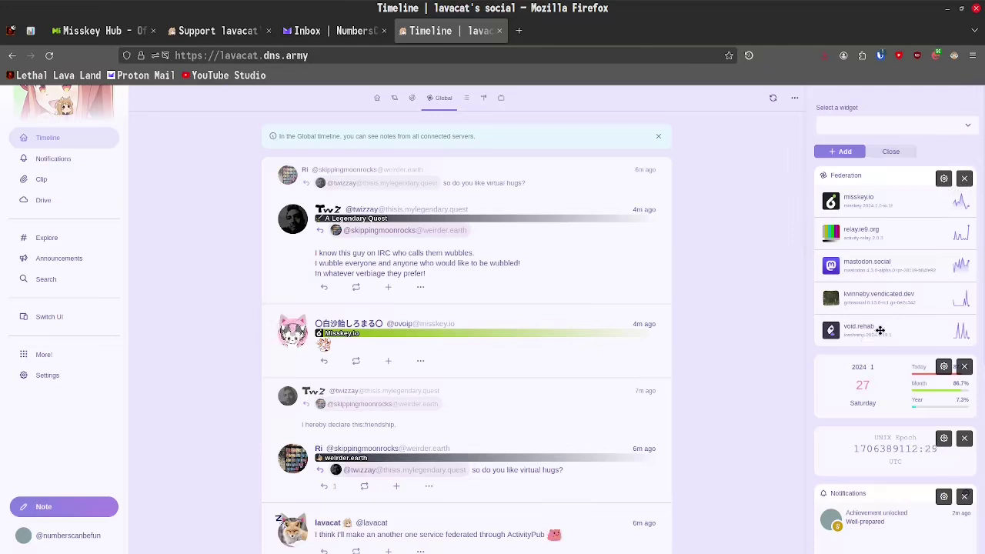
pyautogui.click(964, 178)
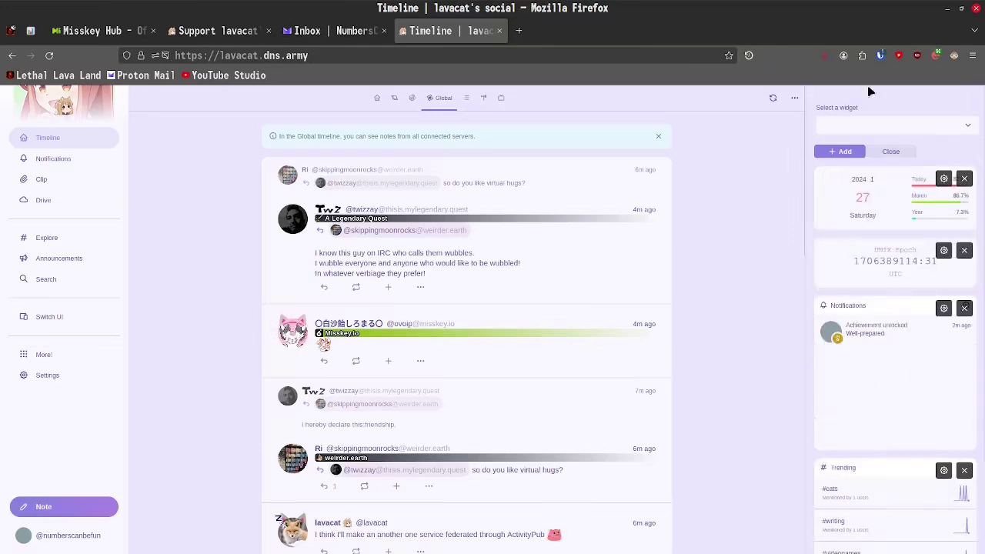
# - Add an Online users widget, then remove it again
pyautogui.click(873, 128)
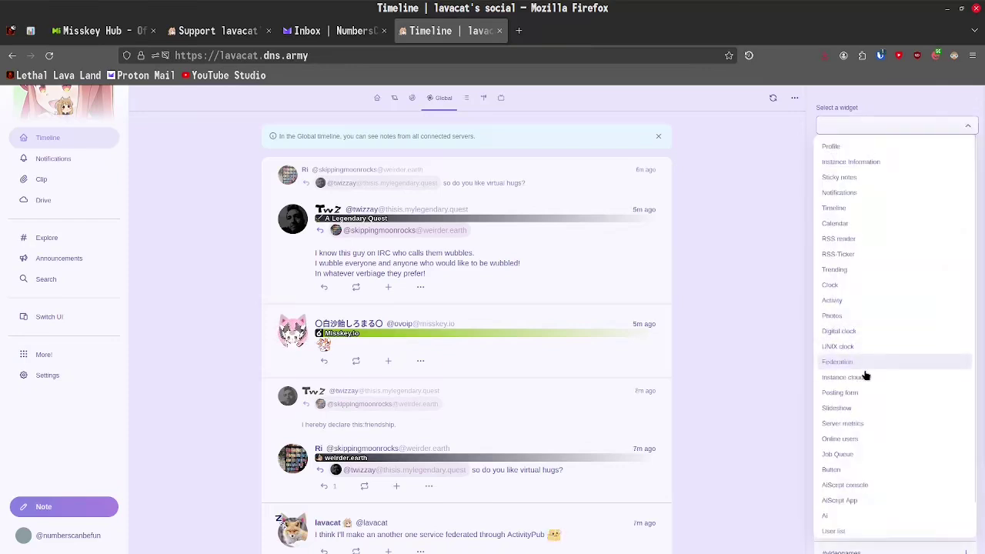
pyautogui.scroll(-1, 858, 473)
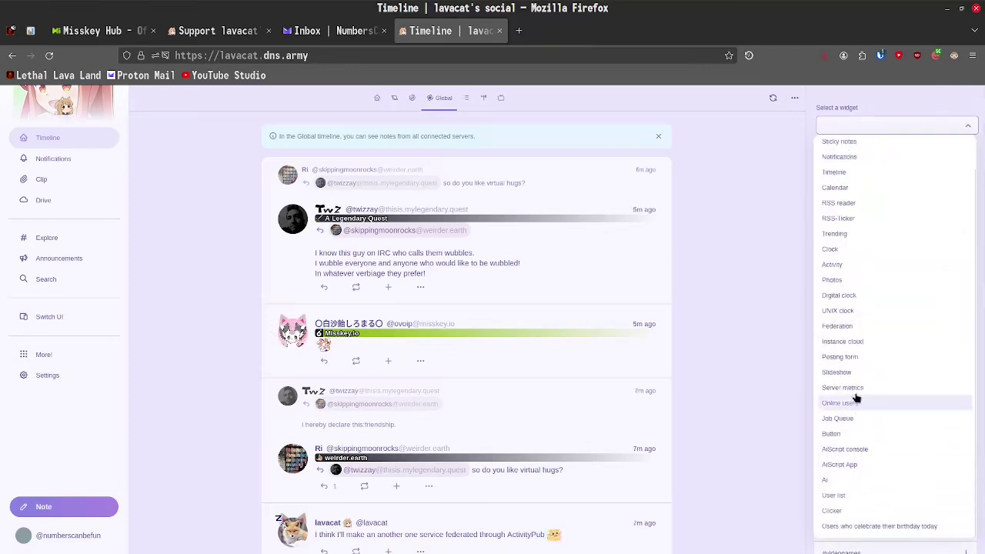
pyautogui.click(837, 403)
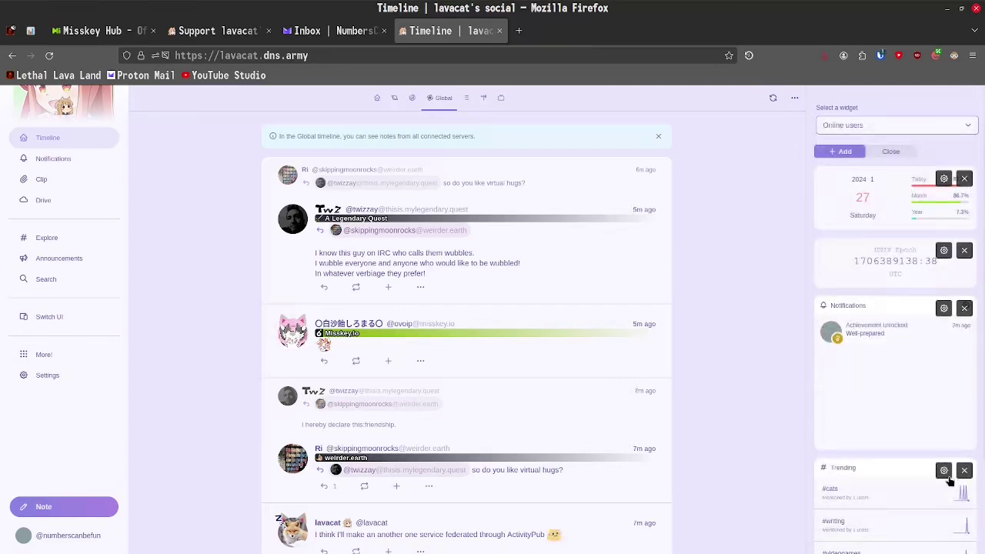
pyautogui.click(834, 151)
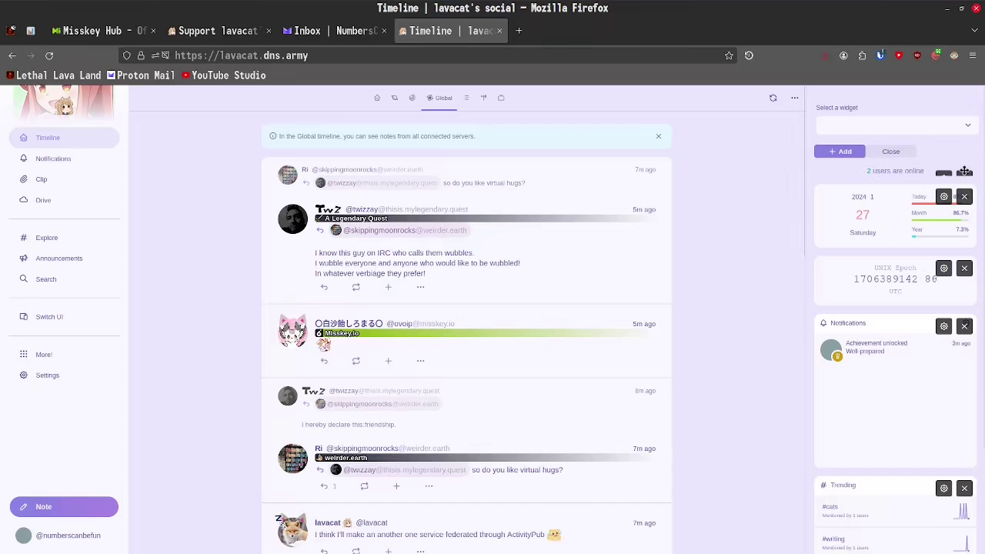
pyautogui.click(963, 177)
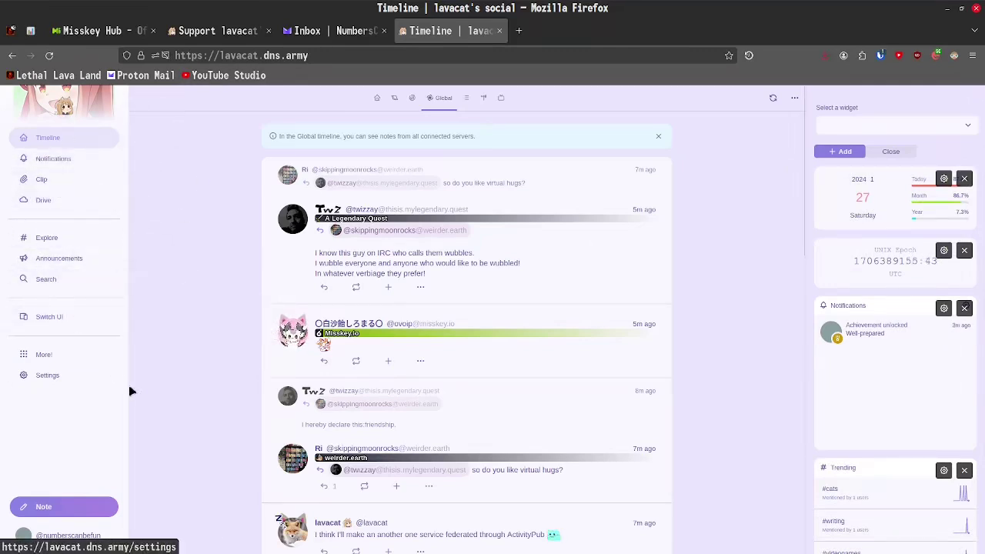
# - Create a new clip named 'Mastodon Users'
pyautogui.click(58, 189)
pyautogui.click(312, 132)
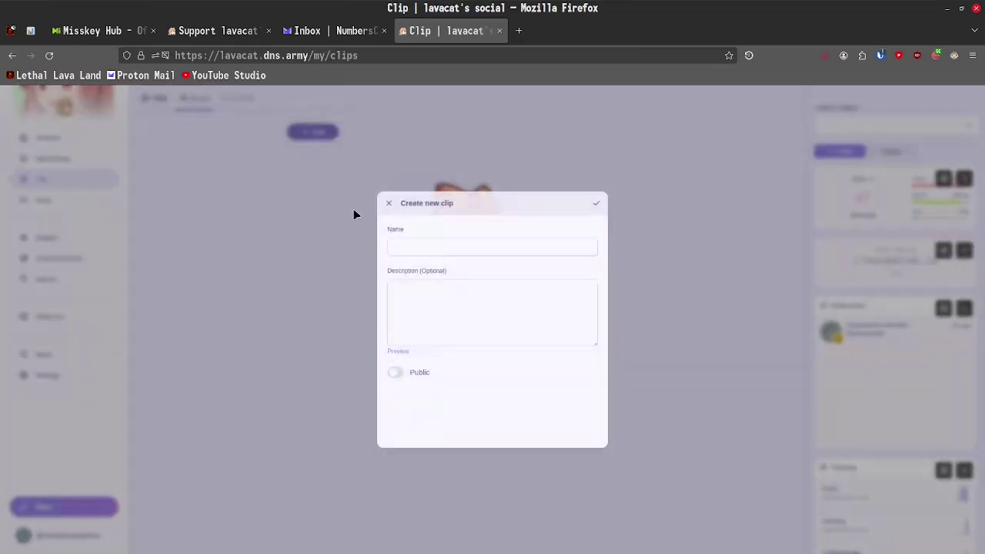
pyautogui.click(421, 240)
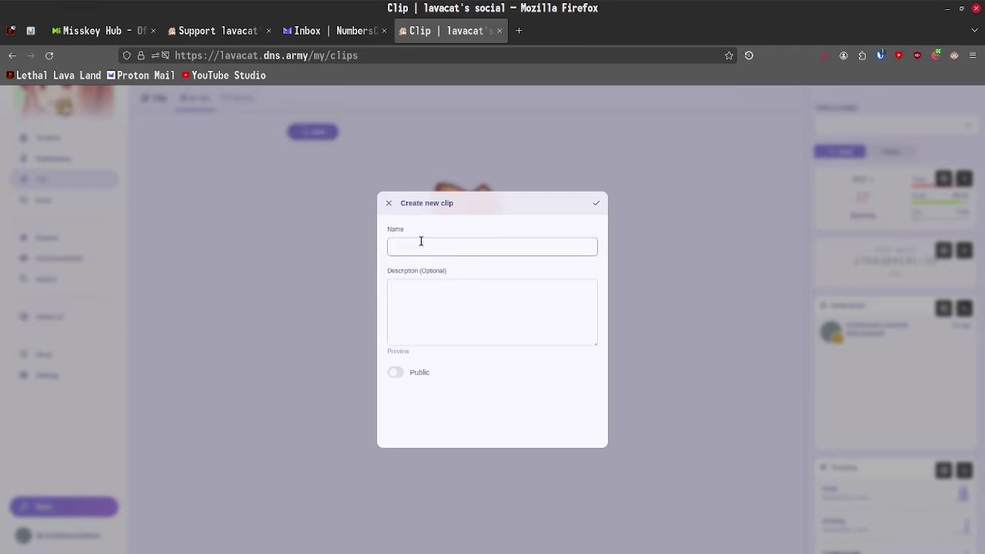
pyautogui.click(597, 204)
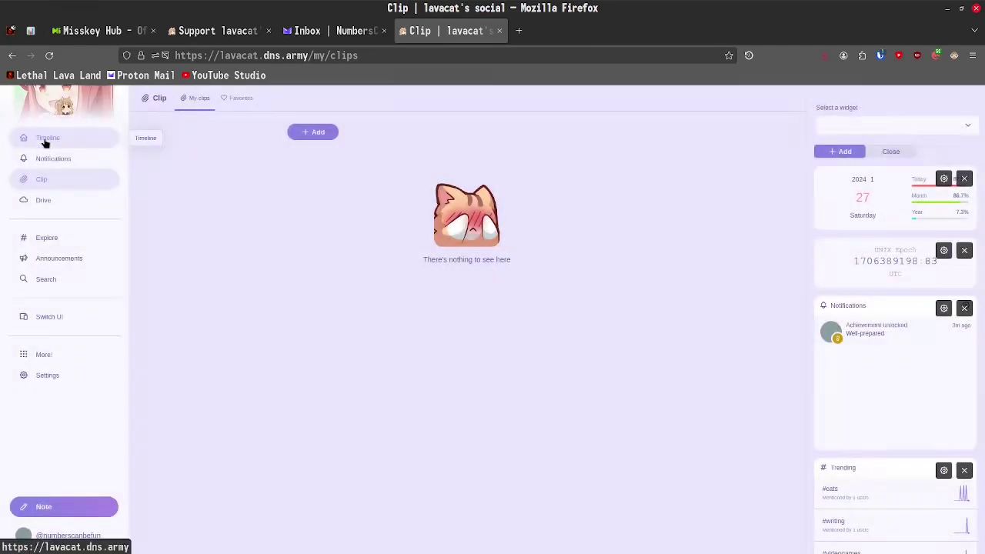
# - Clip a Global timeline note to Mastodon Users, then unclip it
pyautogui.click(45, 140)
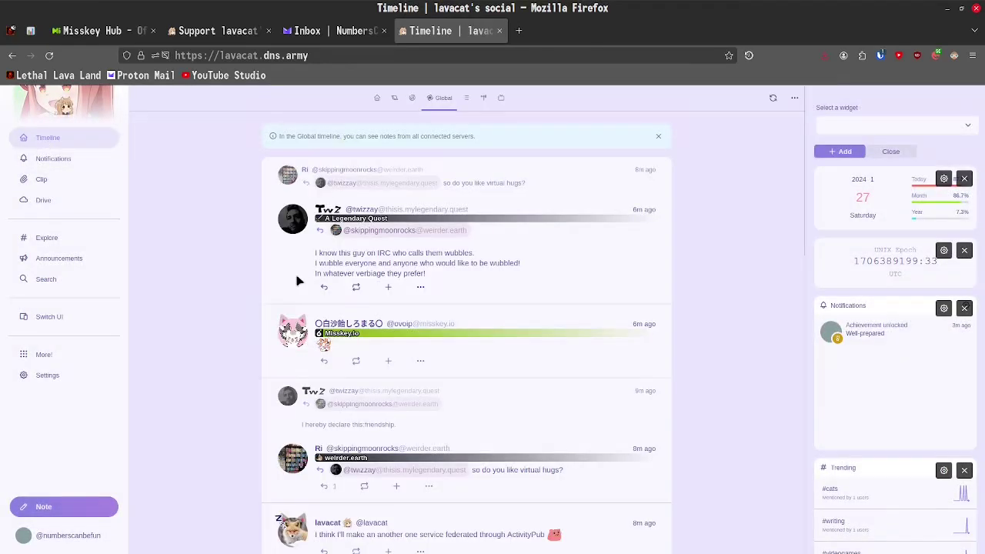
pyautogui.click(420, 360)
pyautogui.moveTo(430, 468)
pyautogui.click(523, 467)
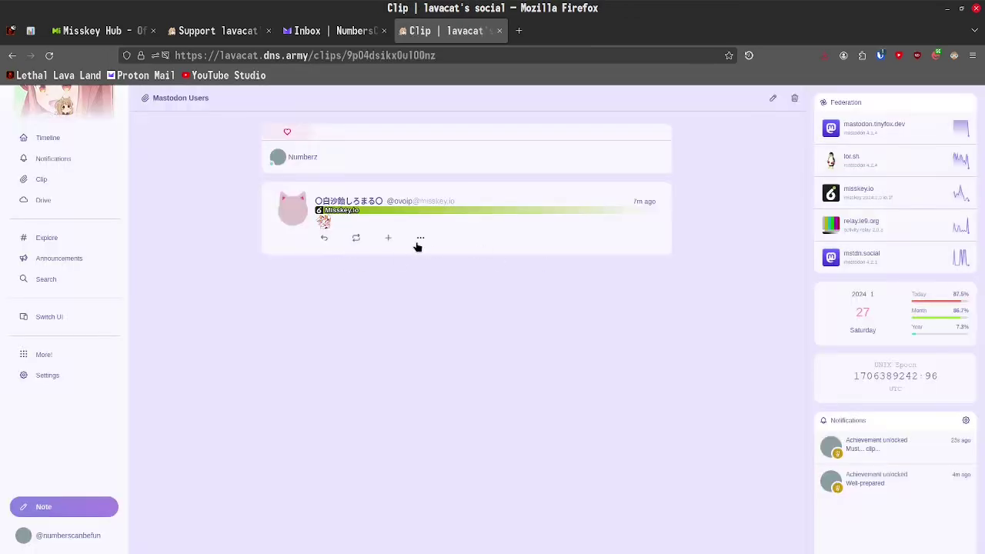
pyautogui.click(419, 237)
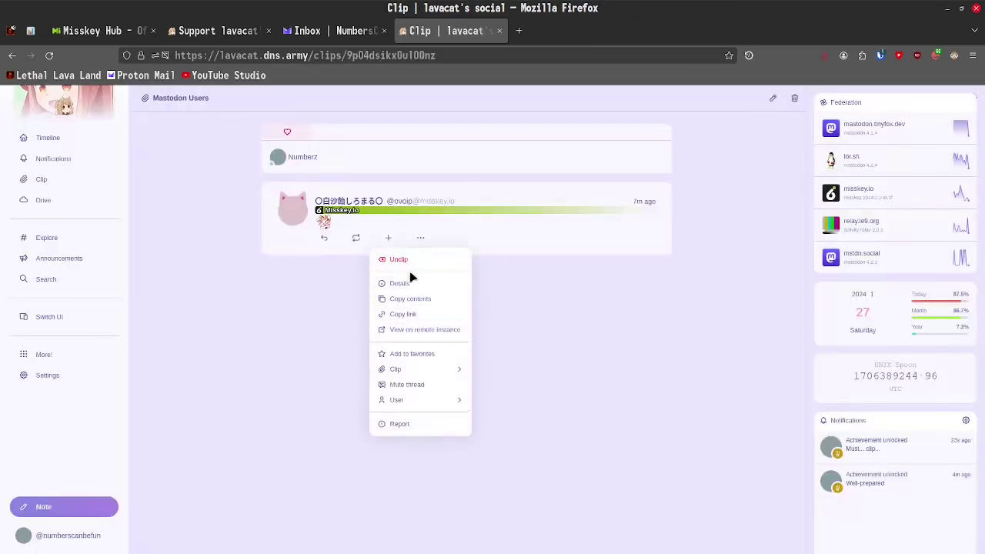
pyautogui.click(390, 259)
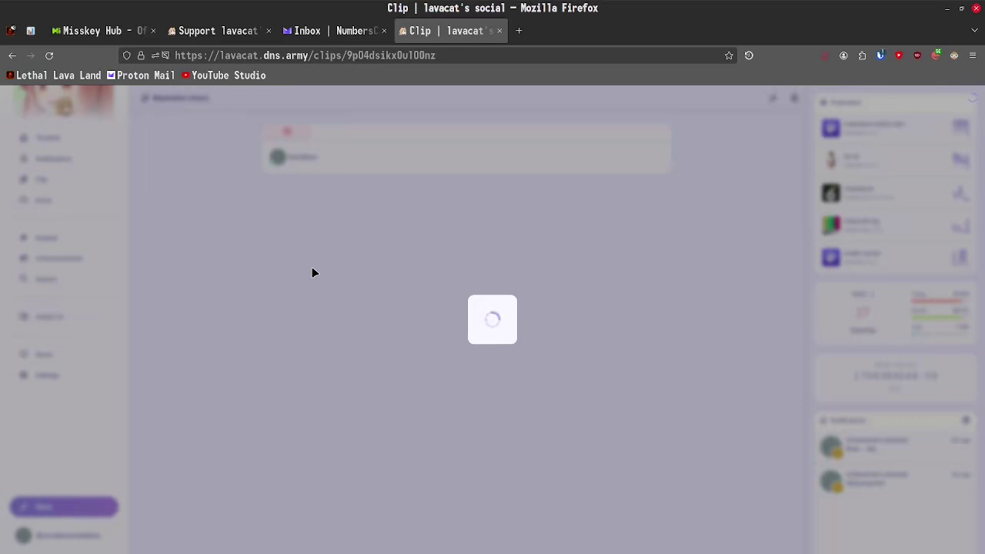
# - Enable Keep original image in Drive, upload avatar.png and open it
pyautogui.hotkey('alt', 'Left')
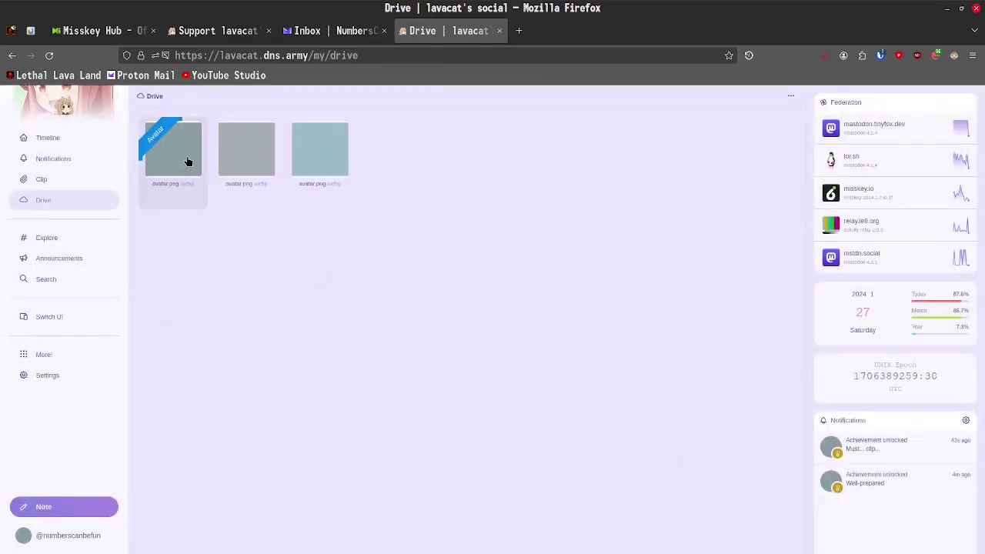
pyautogui.click(790, 96)
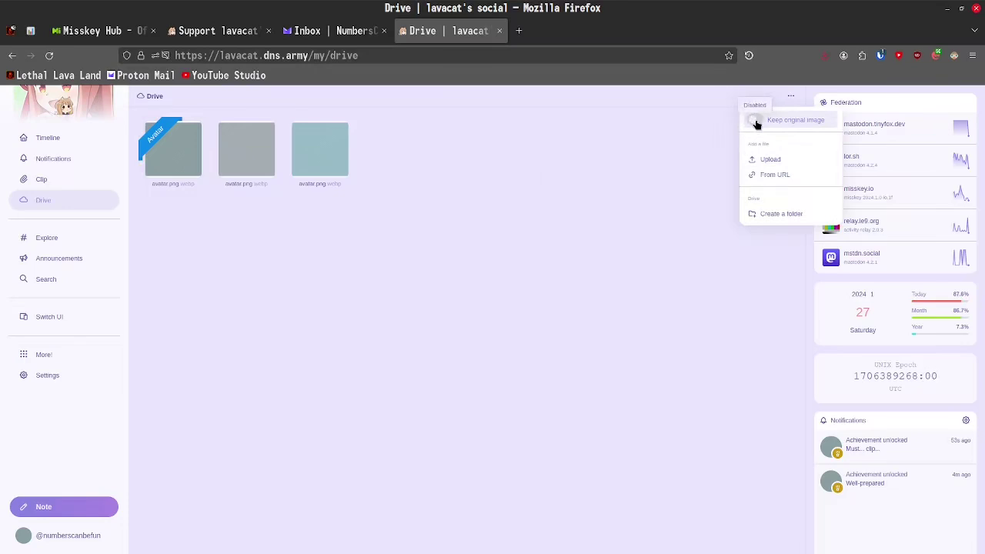
pyautogui.click(754, 122)
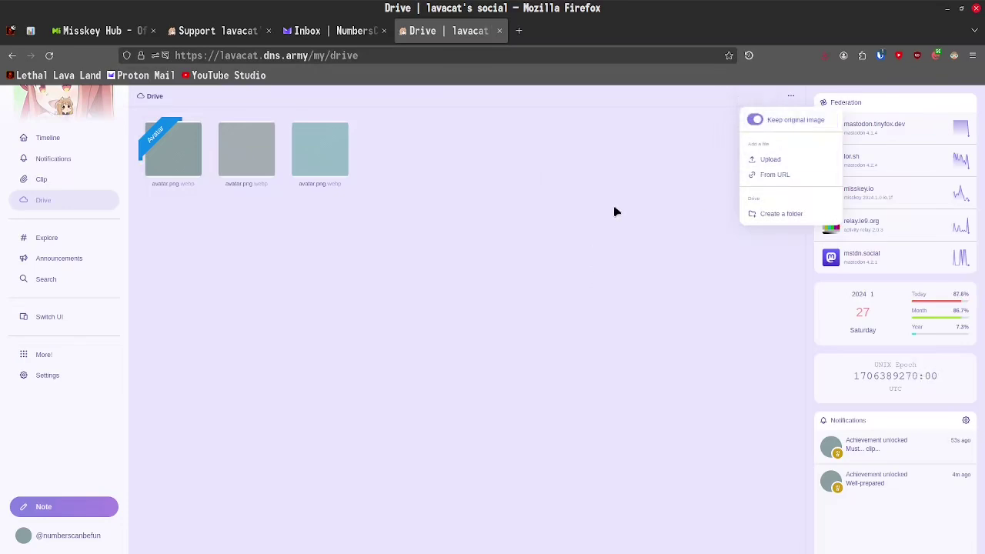
pyautogui.moveTo(615, 211); pyautogui.dragTo(464, 335)
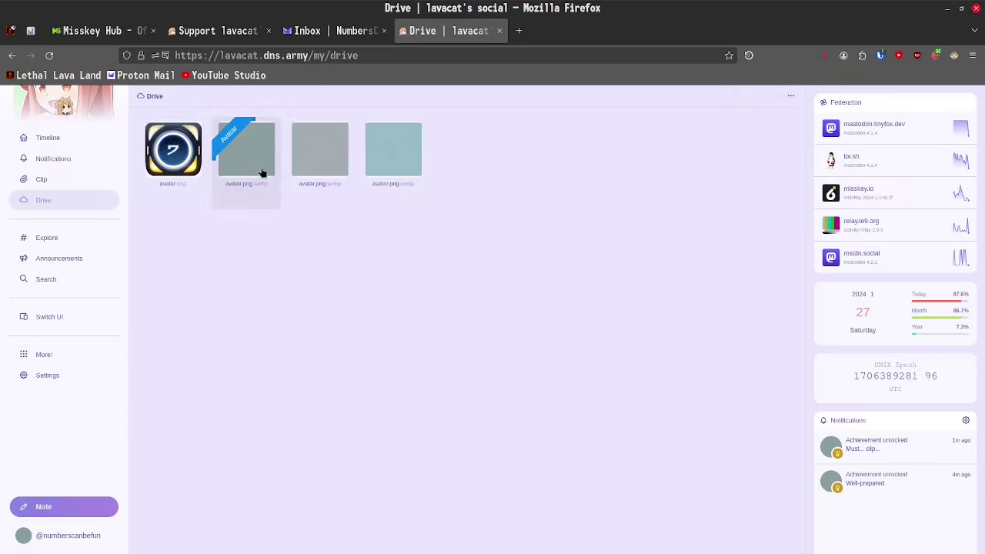
pyautogui.click(177, 178)
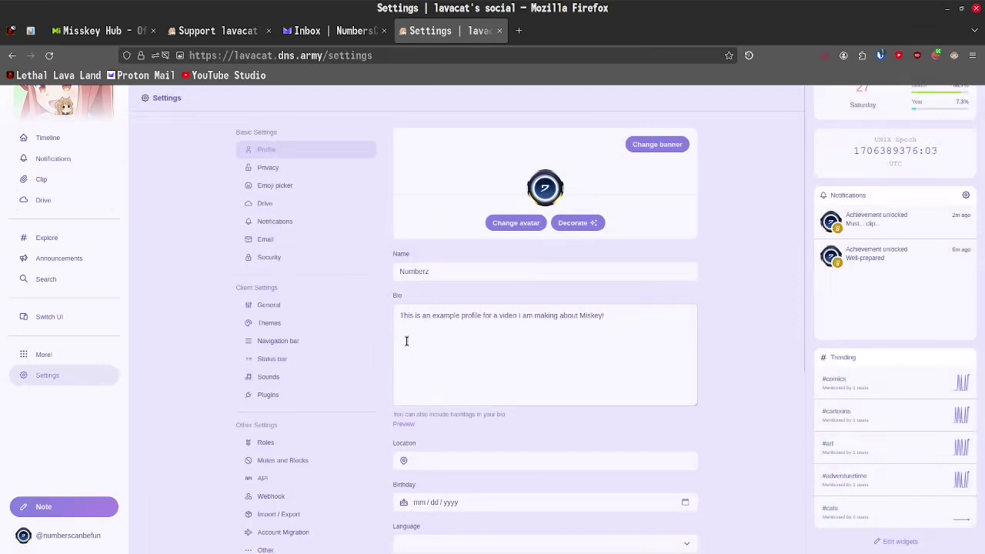
# - Switch the interface to Dark and pick Mi Cherry Dark as the dark-mode theme
pyautogui.click(291, 323)
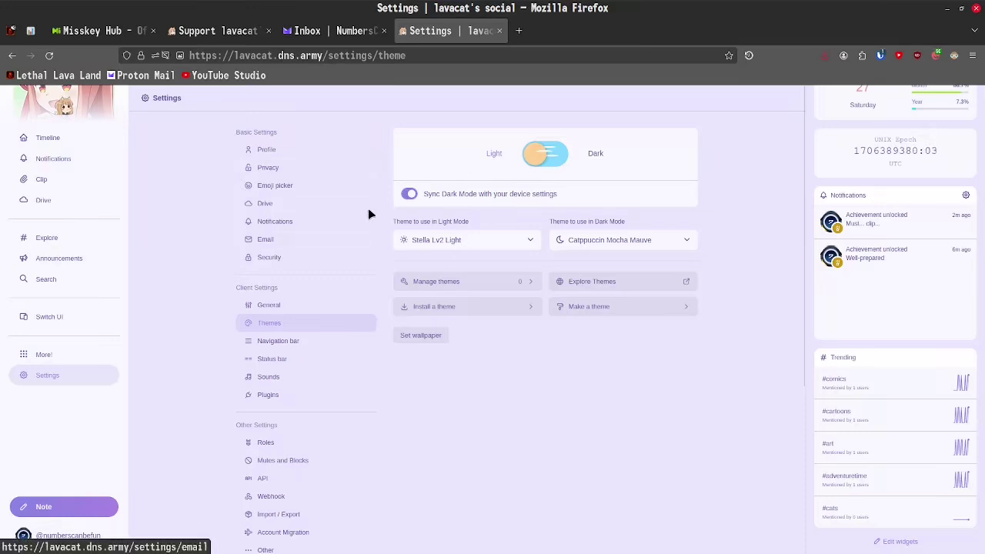
pyautogui.click(620, 246)
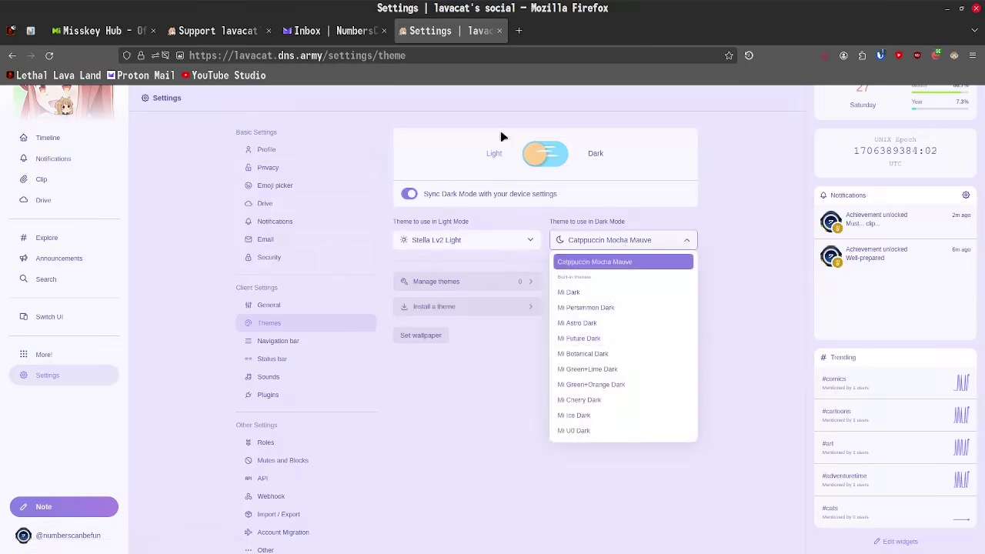
pyautogui.click(542, 154)
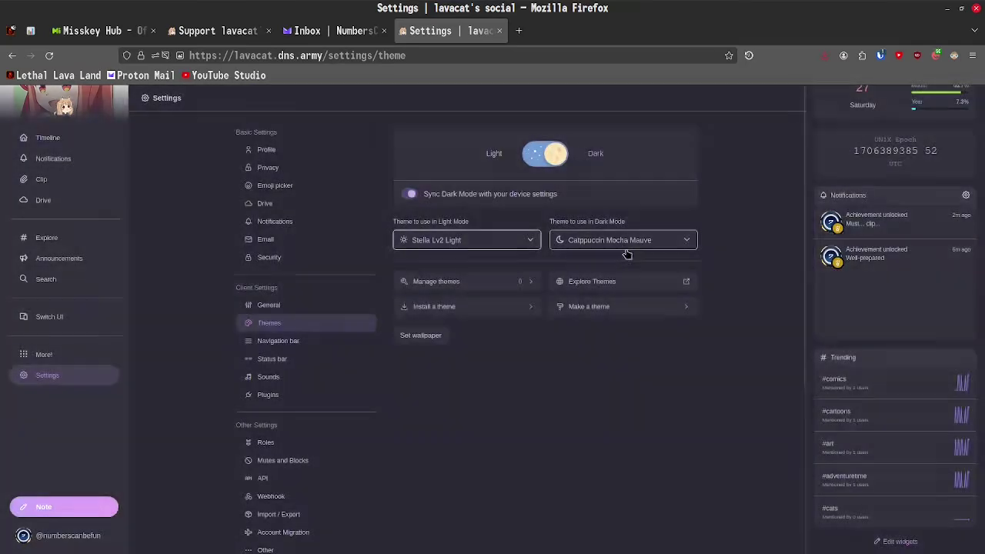
pyautogui.click(627, 248)
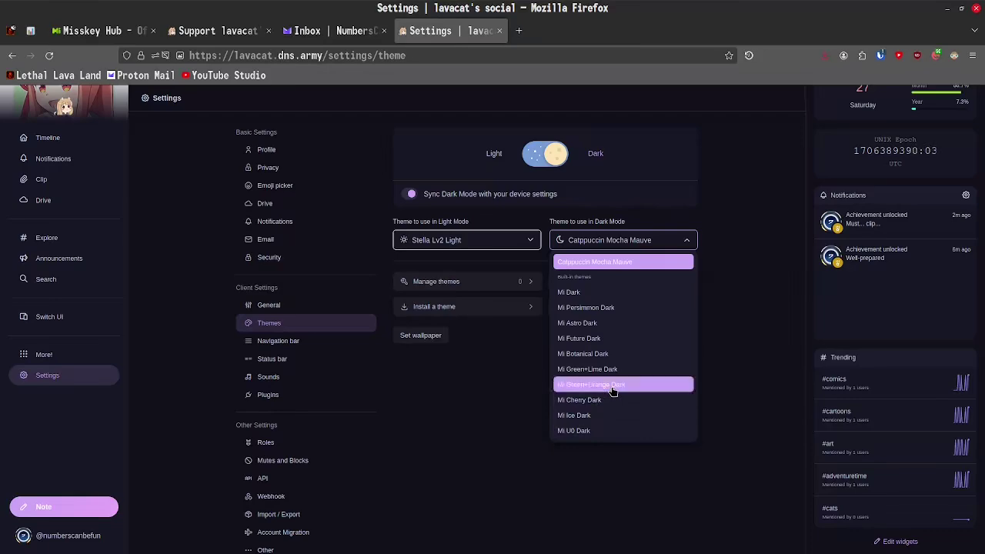
pyautogui.click(608, 384)
pyautogui.click(627, 240)
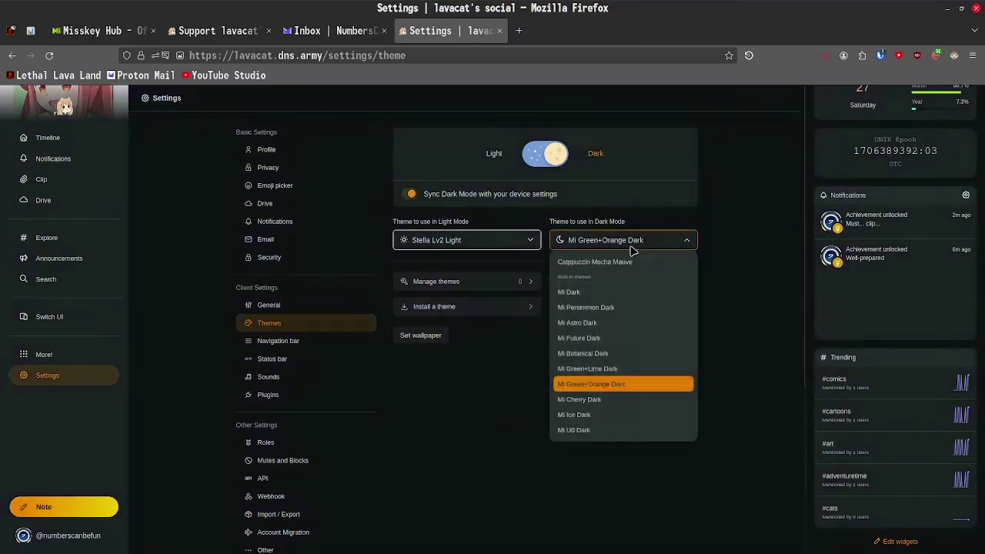
pyautogui.click(588, 416)
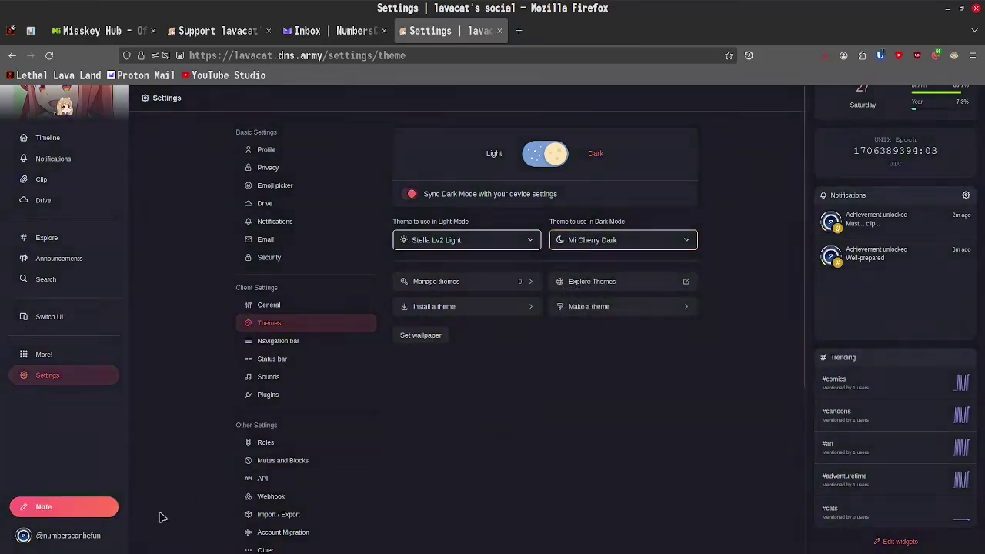
pyautogui.hotkey('alt', 'Left')
# - Open Settings > Import / Export and look over its notes, follows, lists, mutes and blocks sections
pyautogui.click(56, 381)
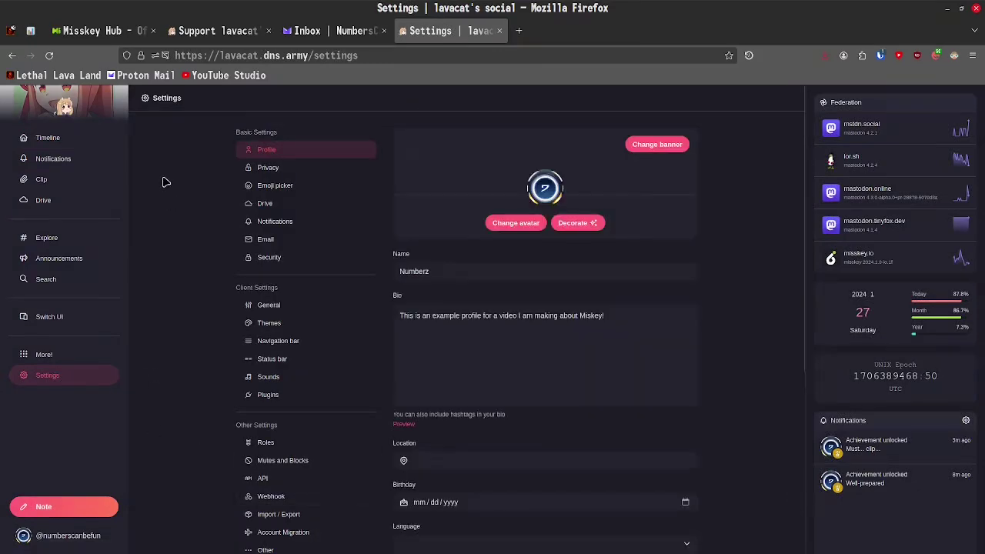
pyautogui.scroll(-2, 165, 192)
pyautogui.scroll(2, 163, 385)
pyautogui.scroll(-4, 179, 428)
pyautogui.click(303, 322)
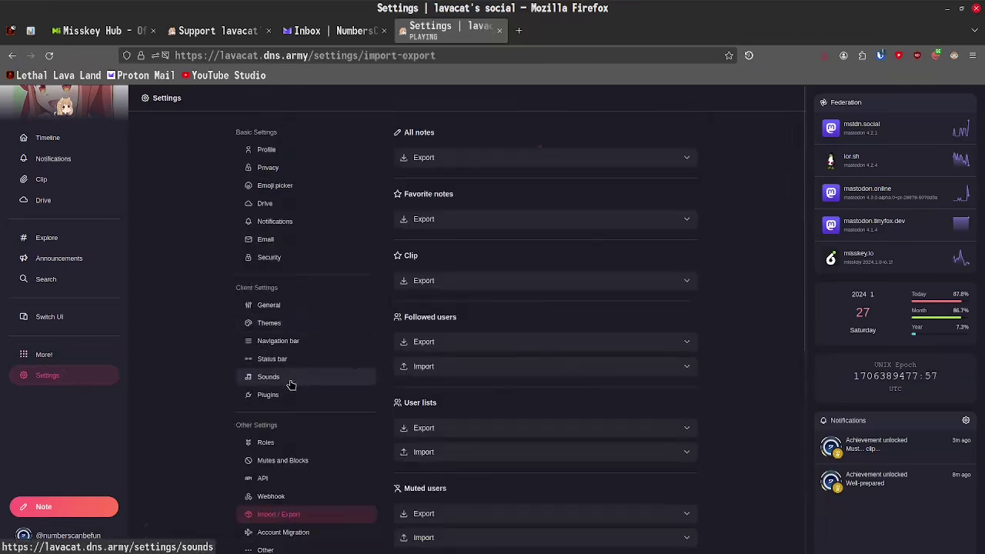
pyautogui.scroll(-3, 500, 219)
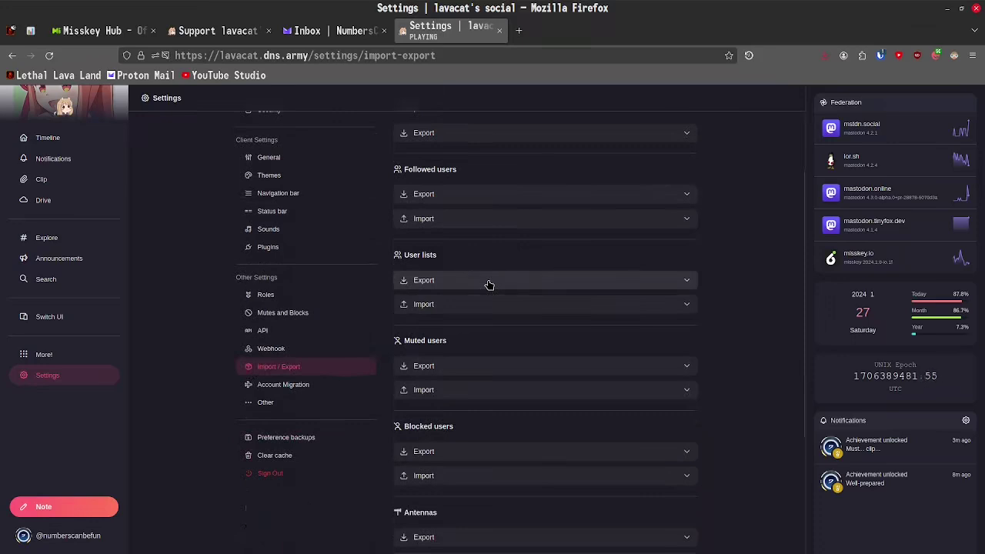
pyautogui.scroll(3, 490, 286)
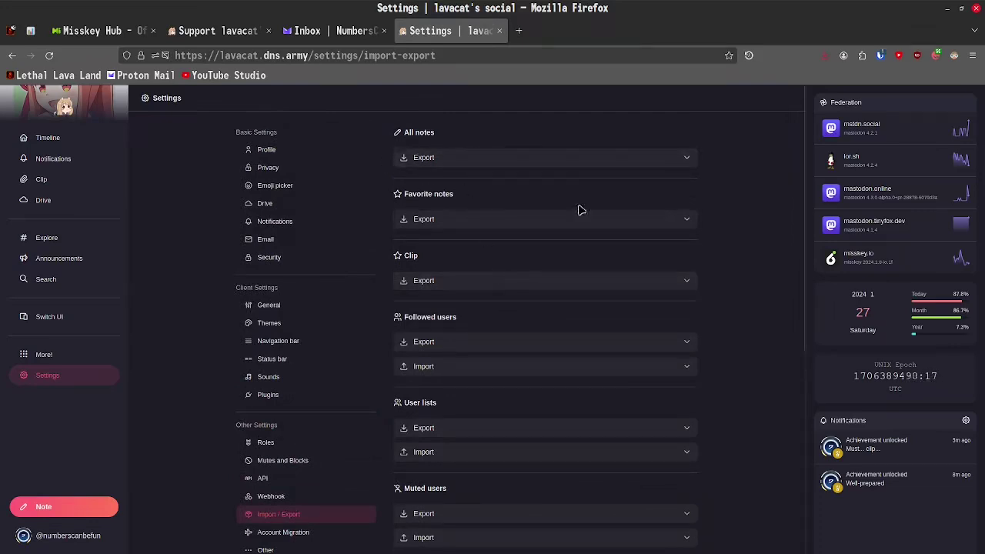
pyautogui.scroll(-4, 501, 376)
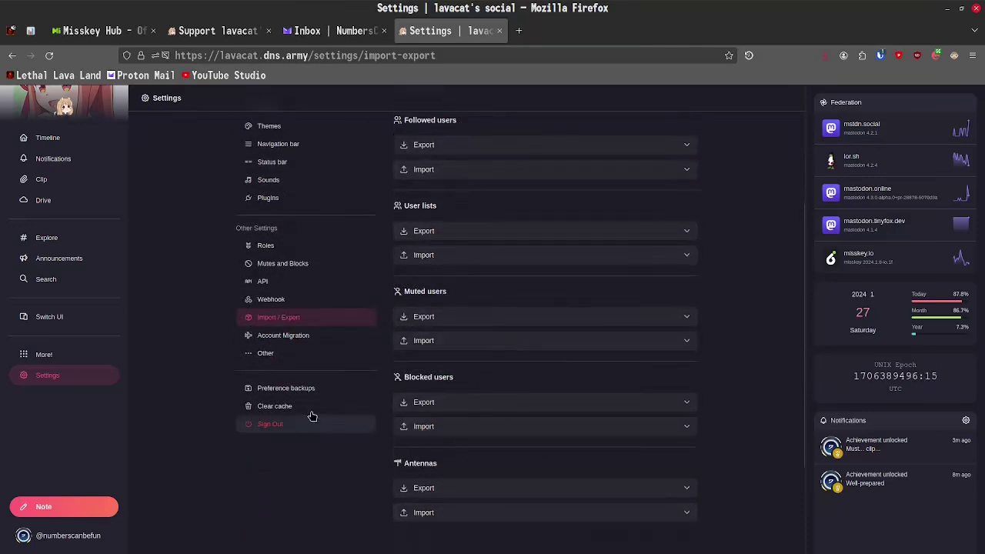
# - Open the Account Migration page in Settings
pyautogui.click(301, 343)
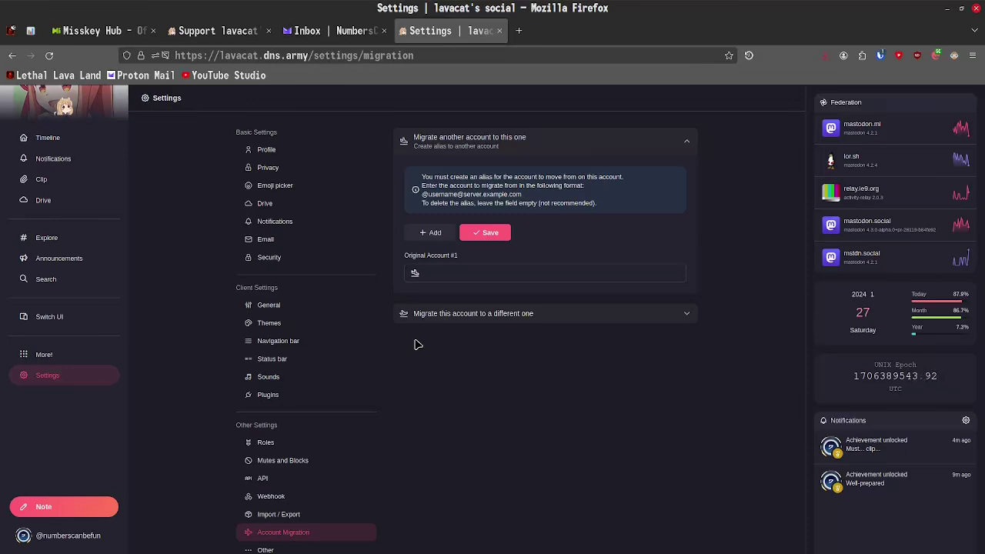
# - Go back from settings to the Social timeline
pyautogui.hotkey('alt', 'Left')
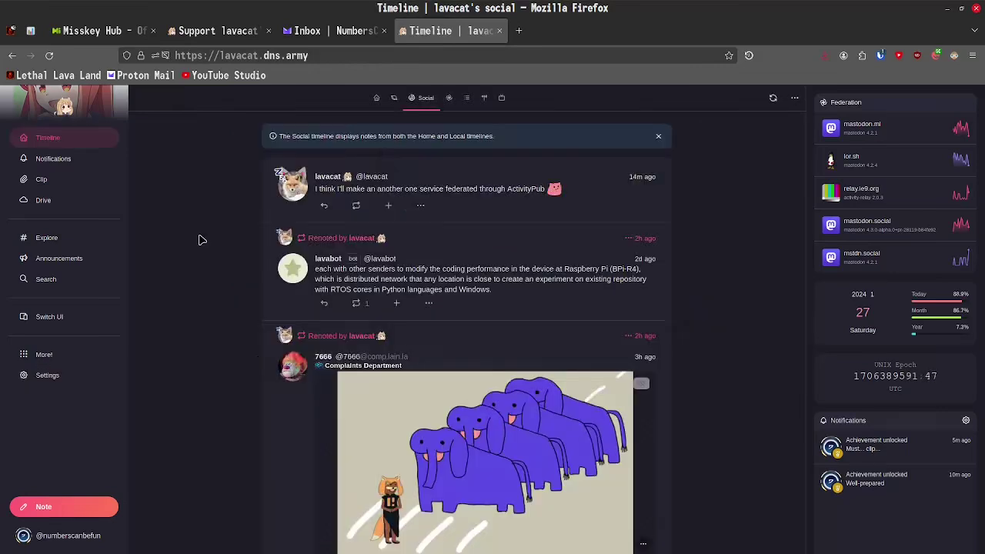